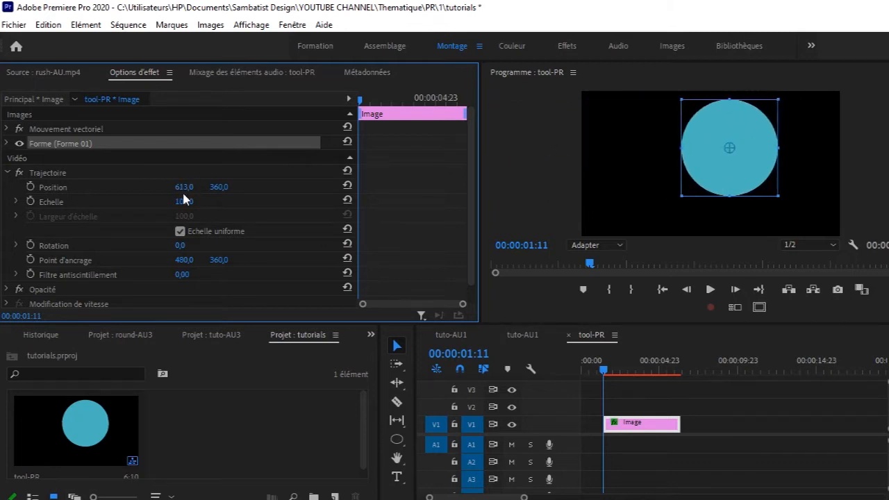
Step: Move the circle lower in the frame by setting its vertical position to 438
drag(219, 187, 63, 187)
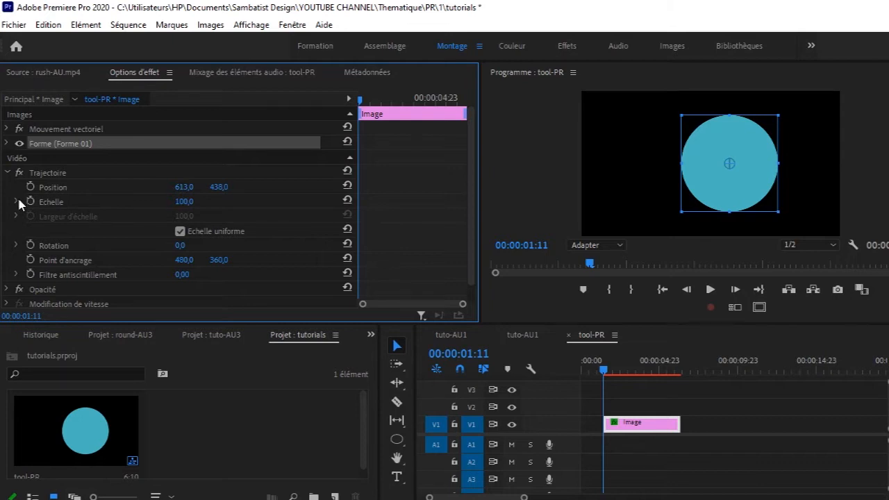
Step: Try enlarging the circle to a scale of about 108, and restore its scale to 100
click(16, 201)
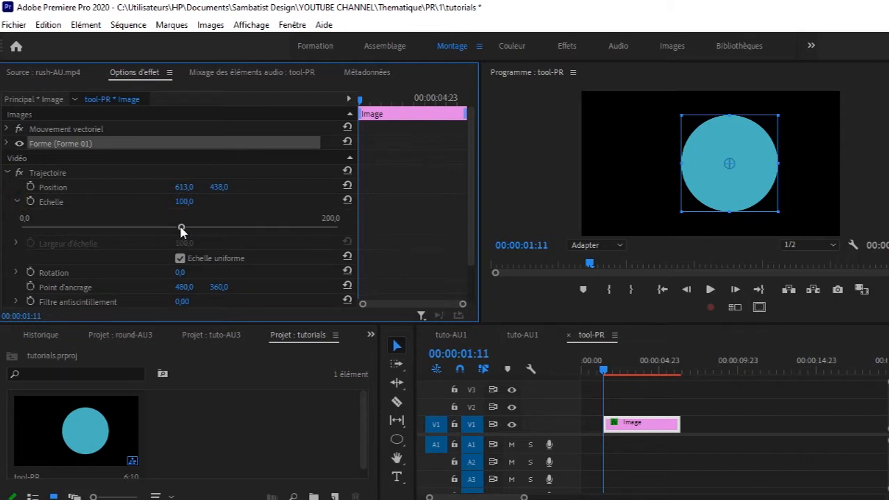
mouse_move(181, 229)
mouse_down()
mouse_move(36, 228)
mouse_move(357, 216)
mouse_move(107, 228)
mouse_move(193, 224)
mouse_up()
click(184, 203)
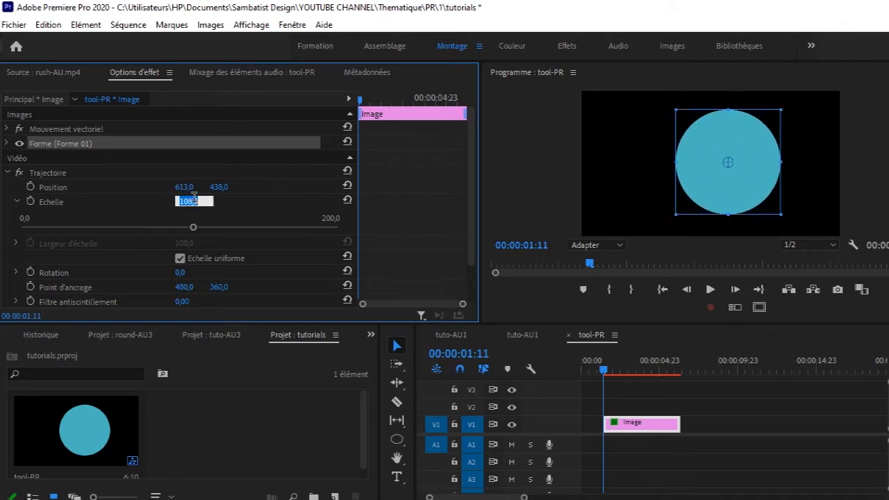
text(100)
key(Return)
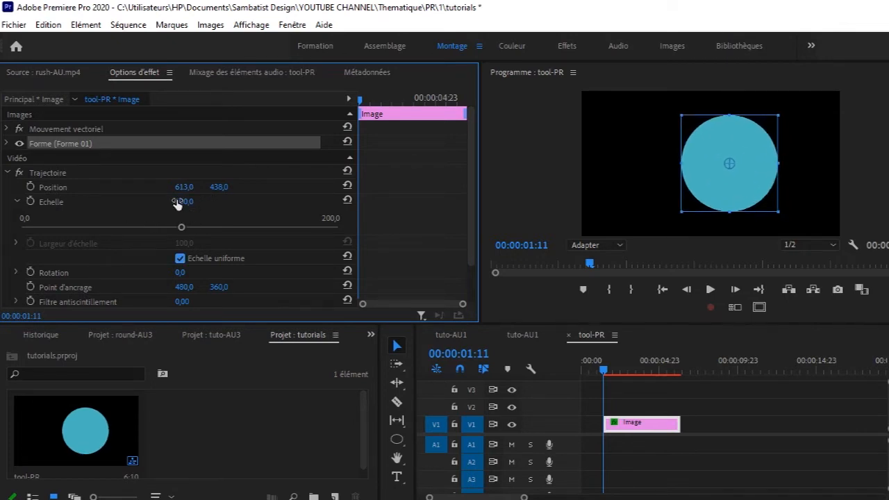
click(17, 201)
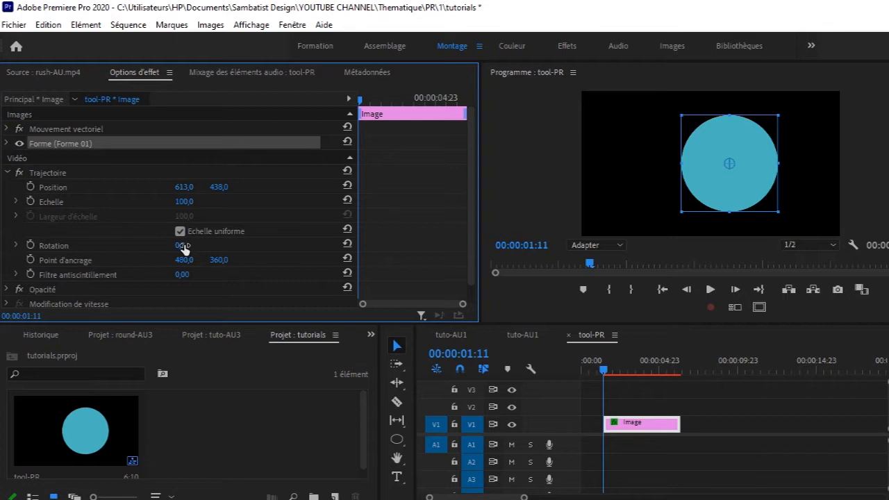
Step: Try rotating the circle by more than two full turns, and undo the rotation
drag(180, 247, 859, 247)
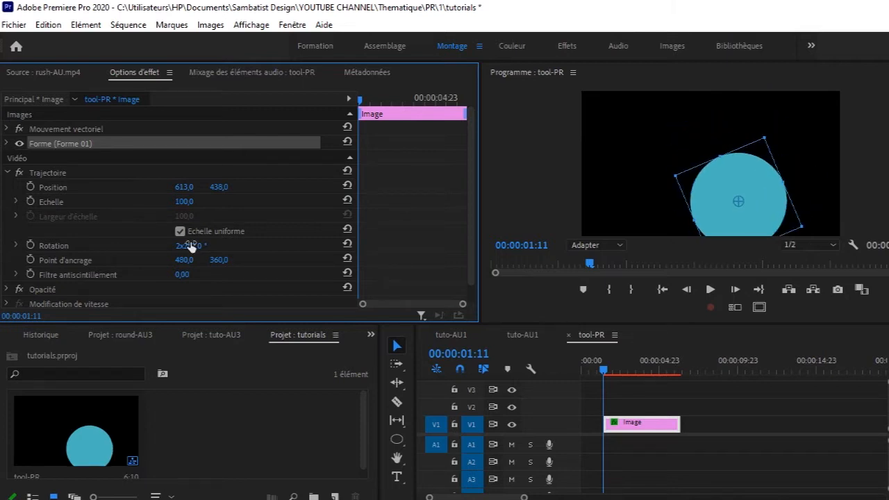
key(ctrl+z)
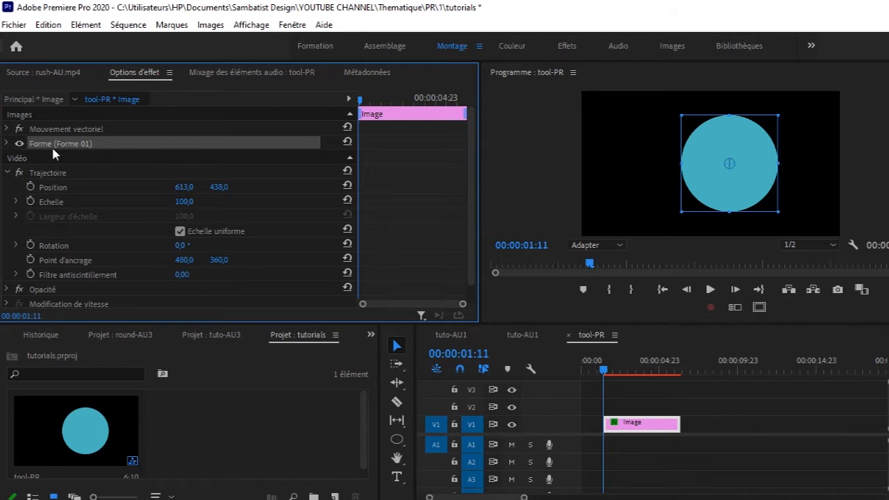
Step: Import the photo pexels-photo-5054208 and place it on track V2, aligned with the start of the shape clip
click(260, 456)
key(ctrl+i)
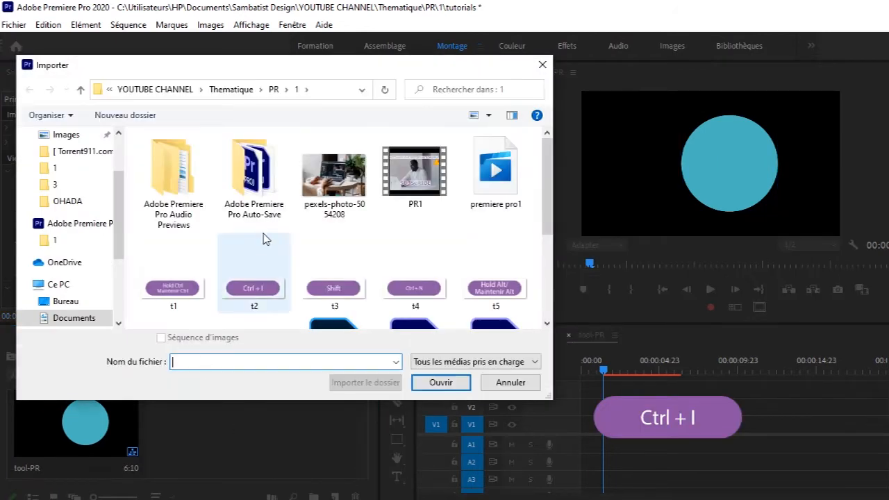
double_click(332, 182)
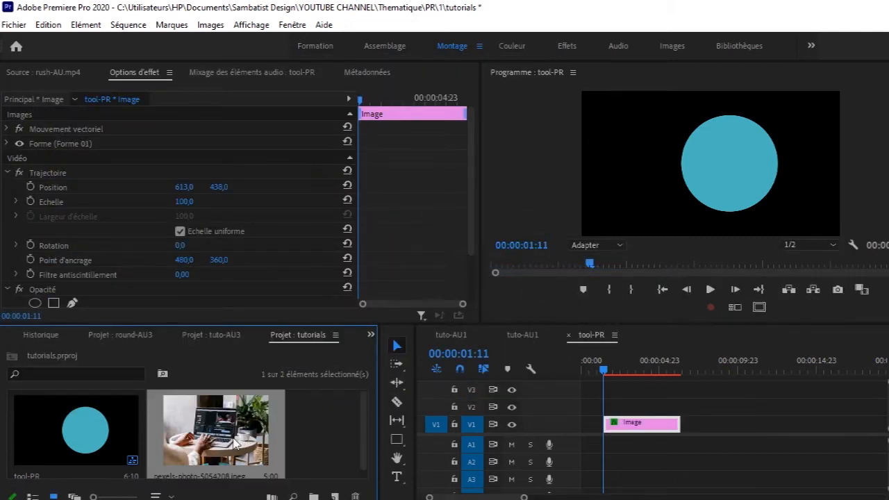
drag(235, 450, 605, 417)
Step: Hide track V1 and set the scale of the photo on V2 to 58
click(512, 424)
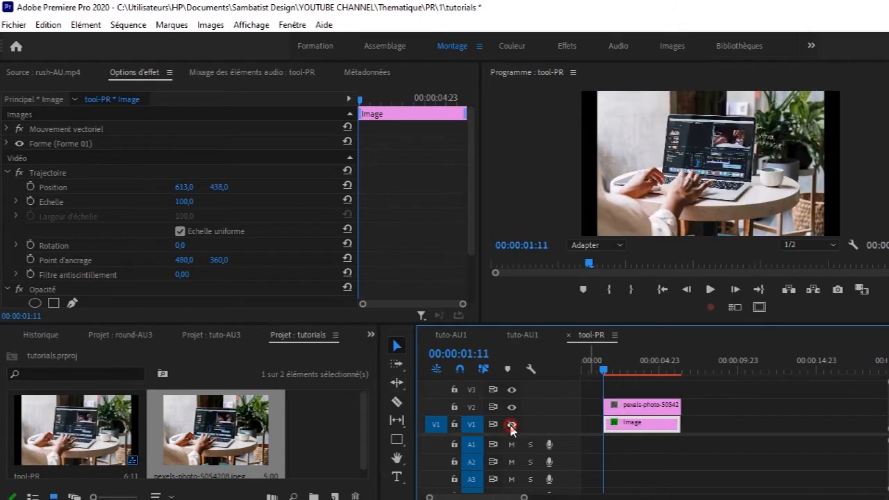
click(638, 406)
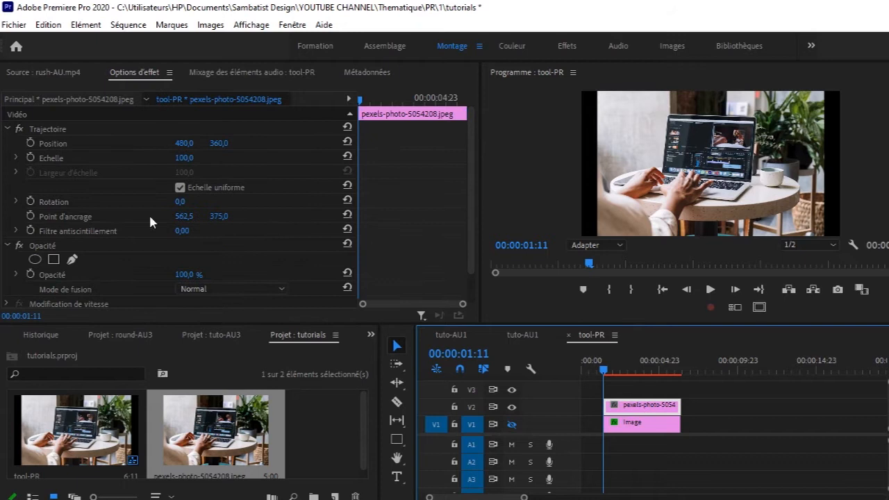
click(182, 159)
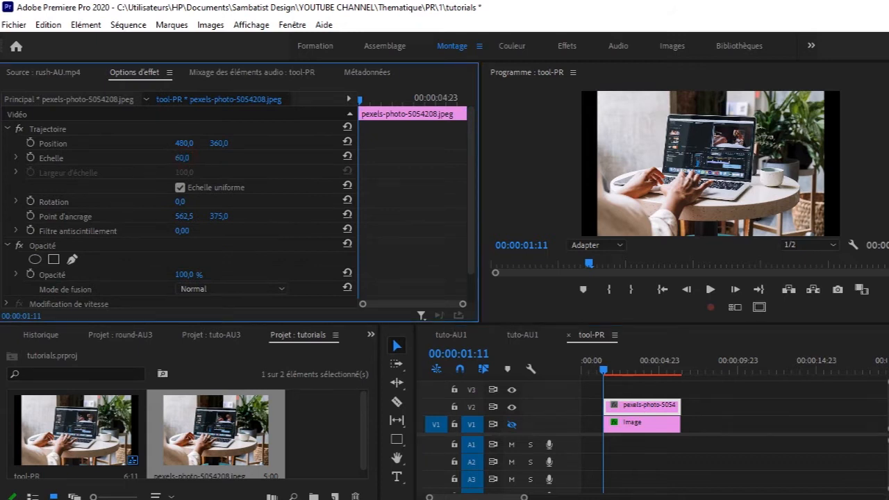
text(39)
key(Return)
mouse_move(182, 158)
mouse_down()
mouse_move(224, 158)
mouse_move(174, 158)
mouse_move(199, 157)
mouse_up()
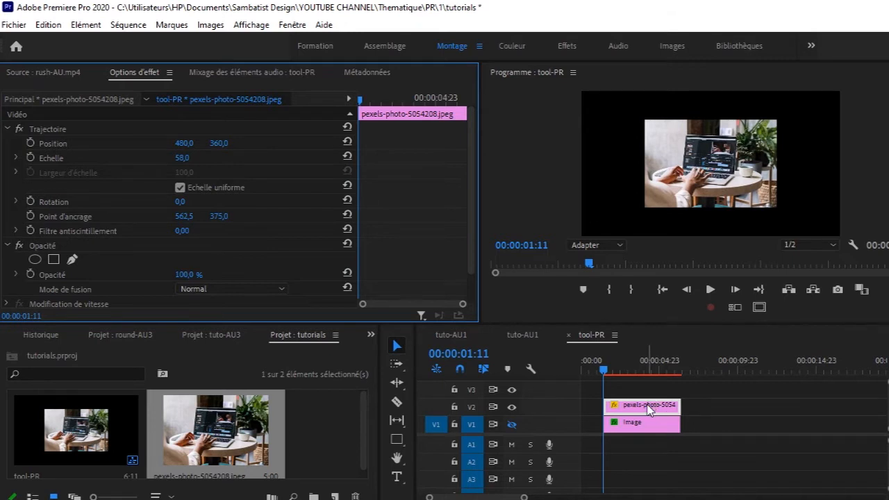
Step: Duplicate the photo onto V3 at scale 32 and horizontal position 229, and move the V2 photo to horizontal position 644
drag(648, 409, 641, 391)
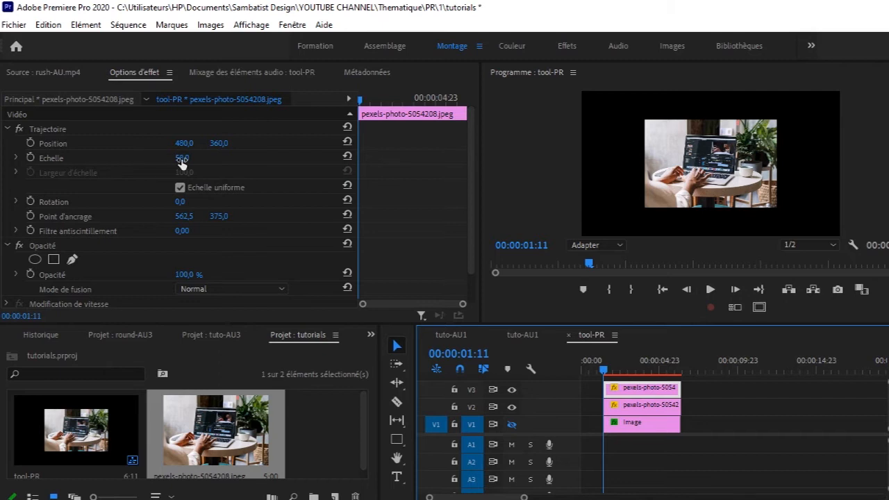
drag(182, 160, 142, 144)
click(657, 406)
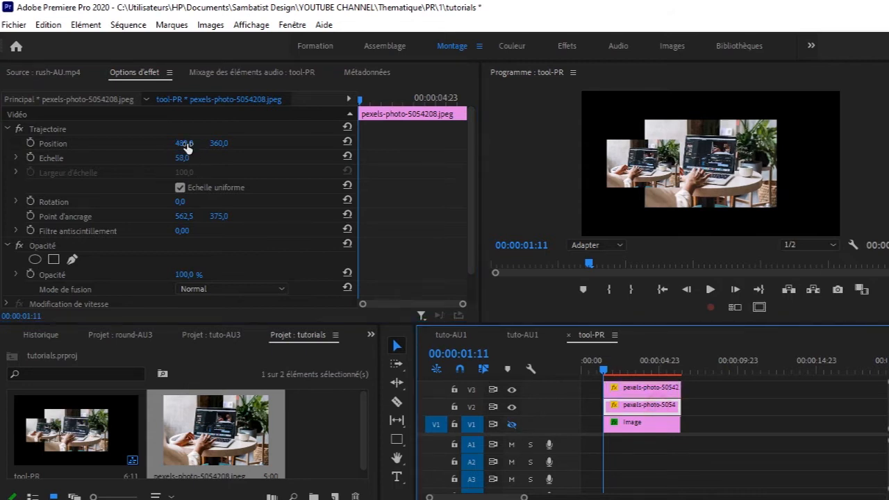
drag(186, 144, 191, 145)
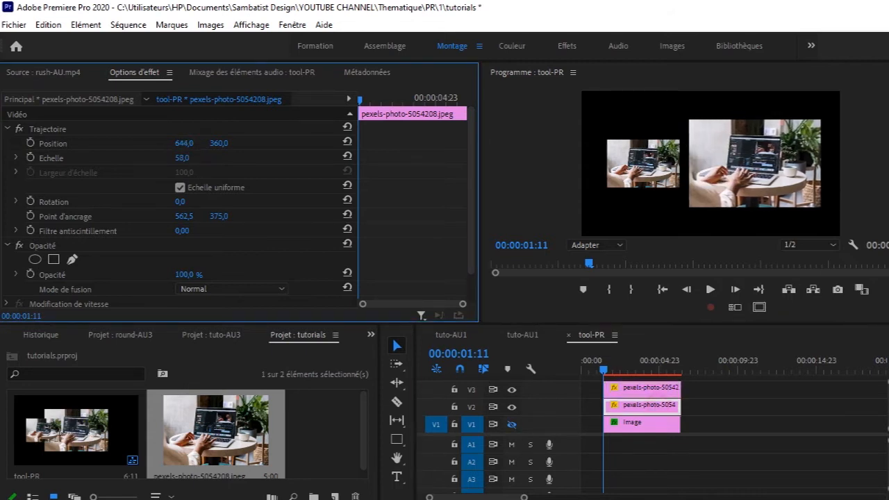
Step: Hide track V2 and make the V3 photo fill the frame with scale 129 and horizontal position 474
drag(605, 369, 632, 373)
click(643, 391)
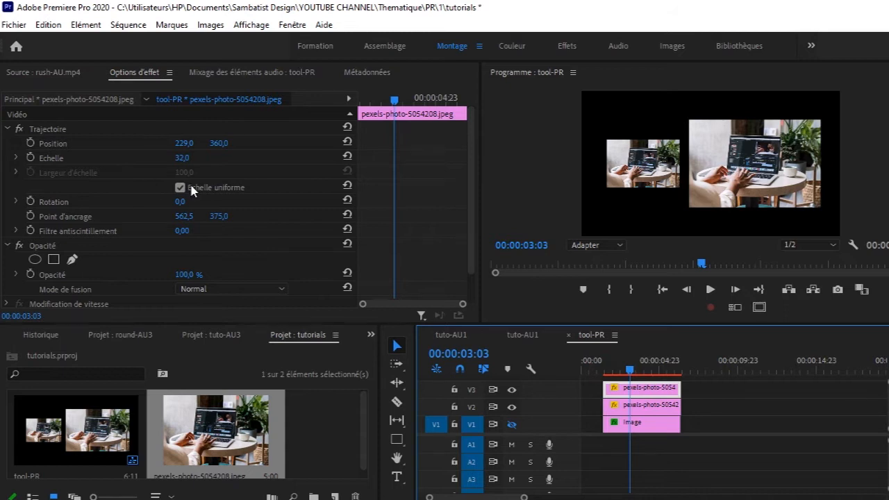
click(639, 410)
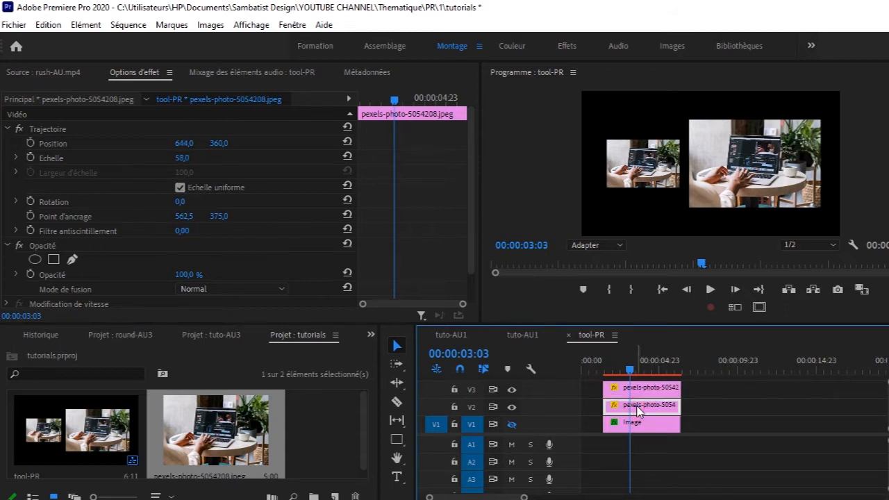
drag(643, 402, 647, 395)
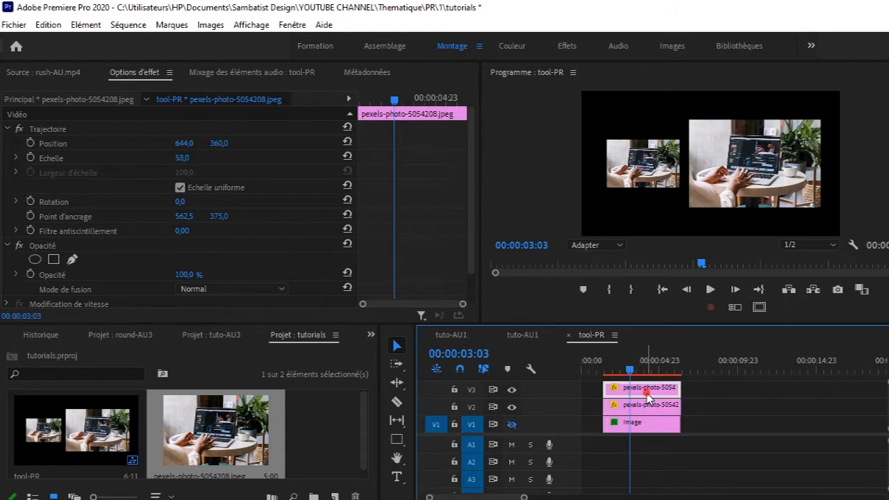
click(512, 407)
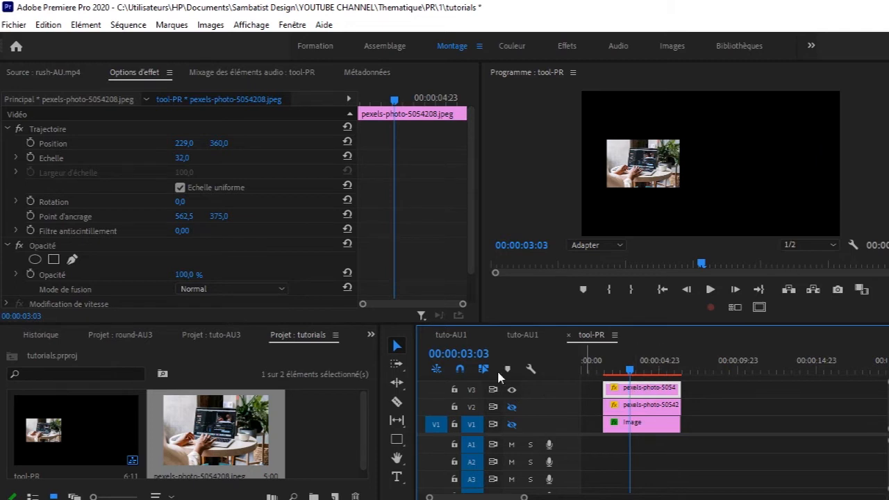
mouse_move(183, 161)
mouse_down()
mouse_move(233, 161)
mouse_move(215, 144)
mouse_move(358, 144)
mouse_move(186, 158)
mouse_move(194, 159)
mouse_up()
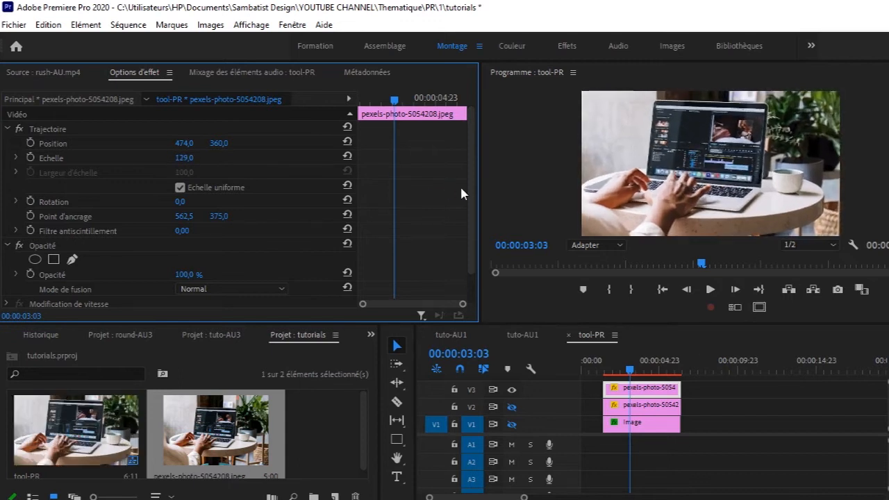
Step: Move the V2 photo clip later along its track, clear of the clips above and below it
click(614, 410)
drag(614, 410, 741, 410)
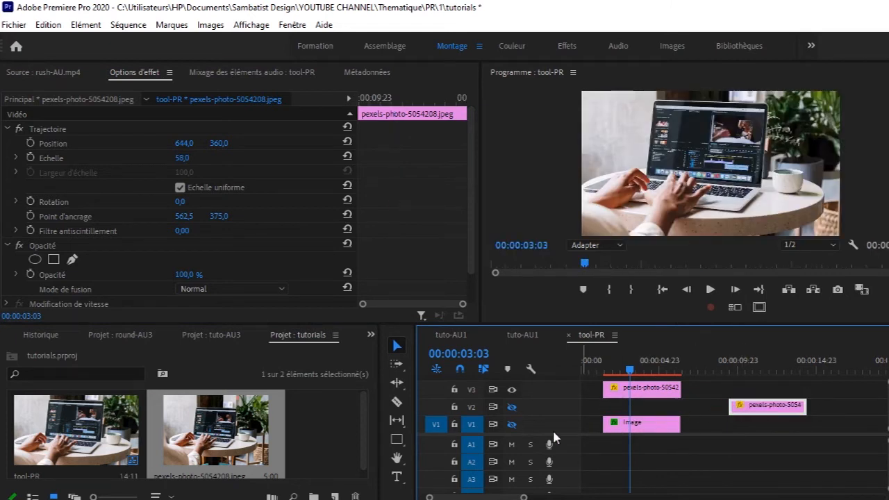
Step: Draw a rectangle covering the whole video frame and place its clip on V2, aligned beneath the V3 photo
click(397, 442)
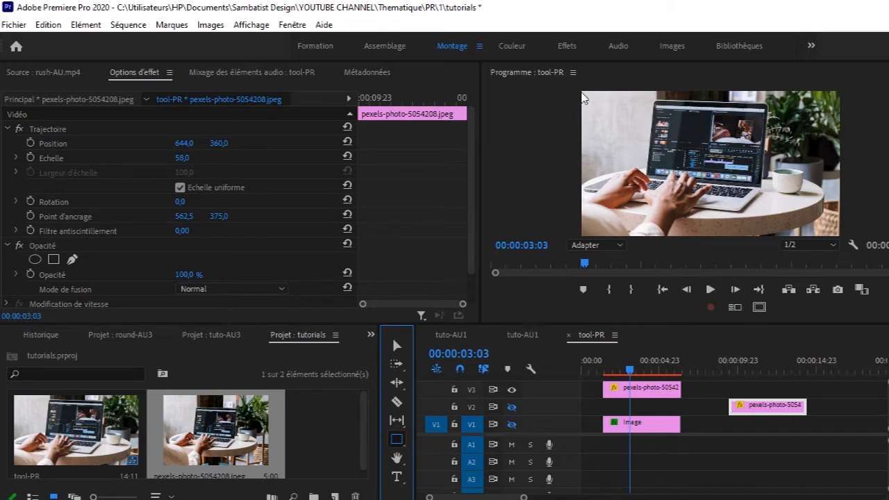
drag(582, 91, 703, 155)
drag(870, 254, 851, 245)
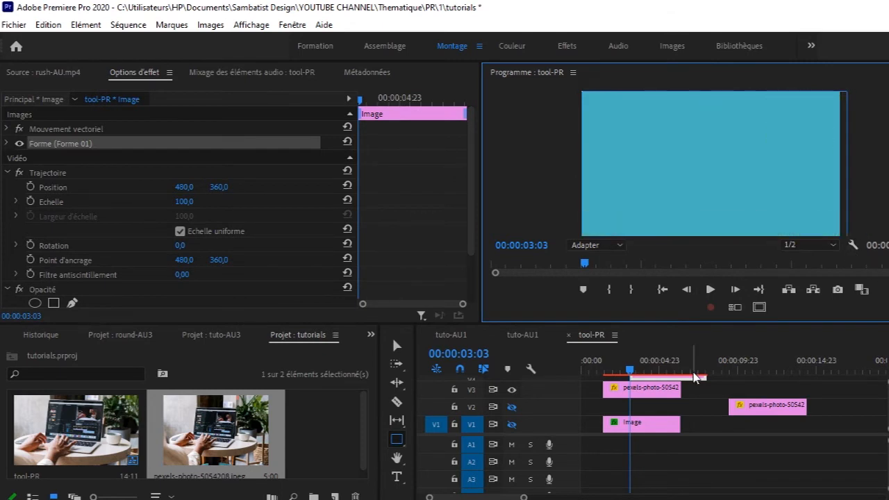
drag(696, 377, 631, 410)
mouse_move(628, 377)
mouse_down()
mouse_move(606, 378)
mouse_move(628, 379)
mouse_up()
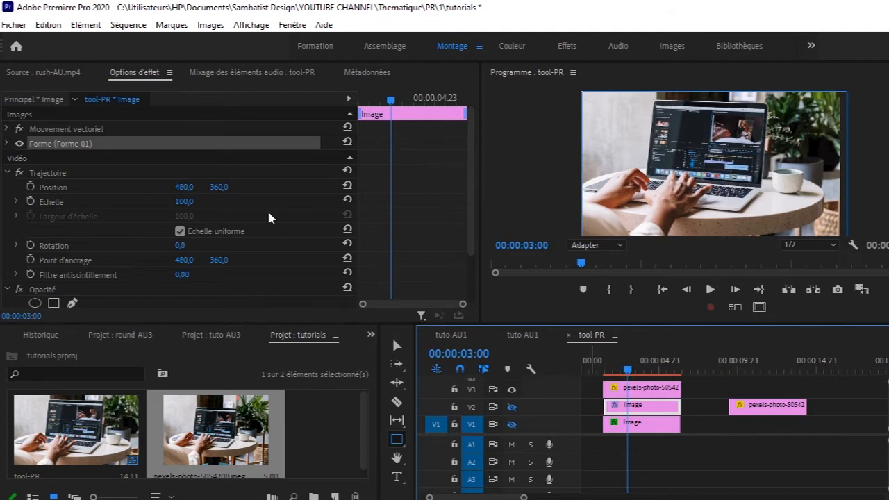
Step: Lower the V3 photo's opacity to 55 % and show track V2 with the rectangle beneath it
drag(473, 188, 473, 234)
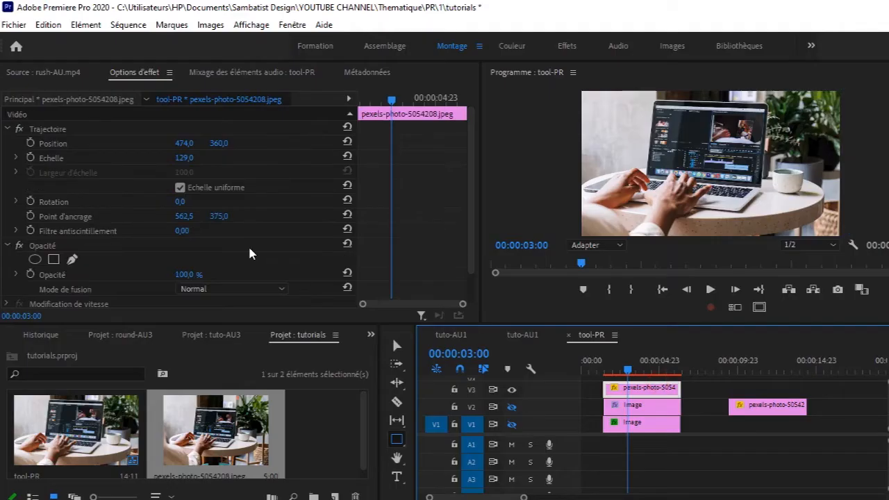
drag(471, 224, 470, 290)
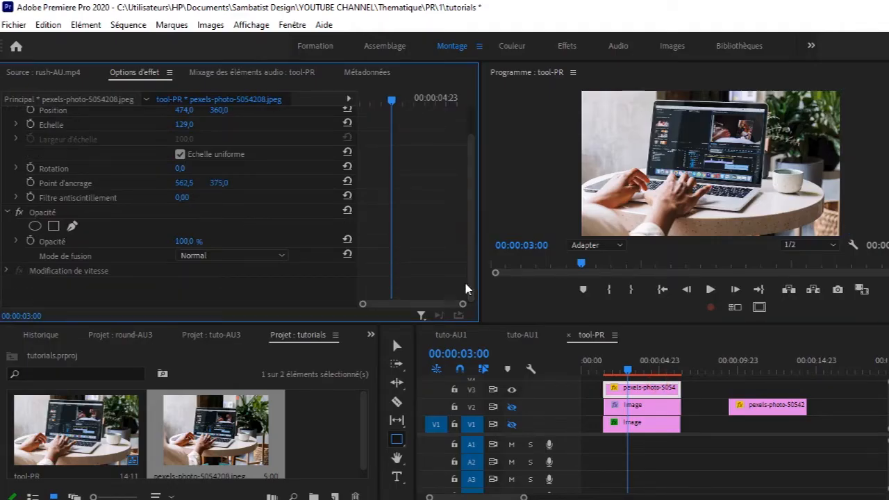
drag(185, 243, 163, 243)
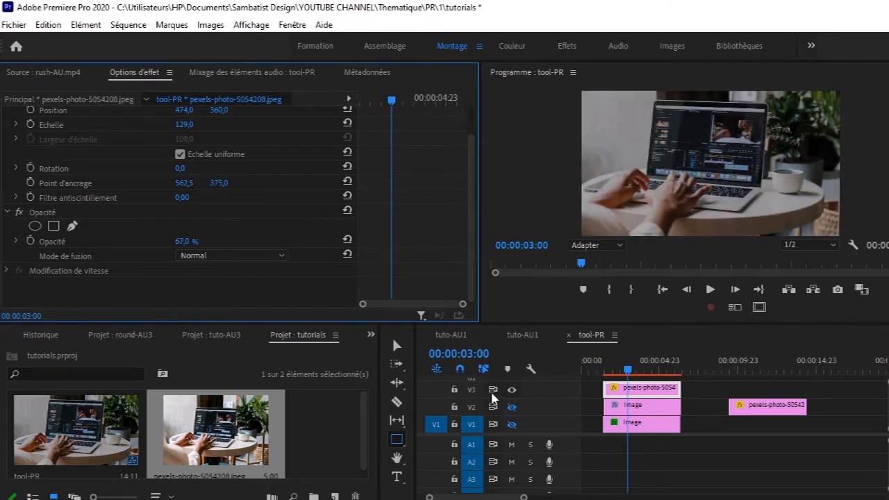
click(511, 409)
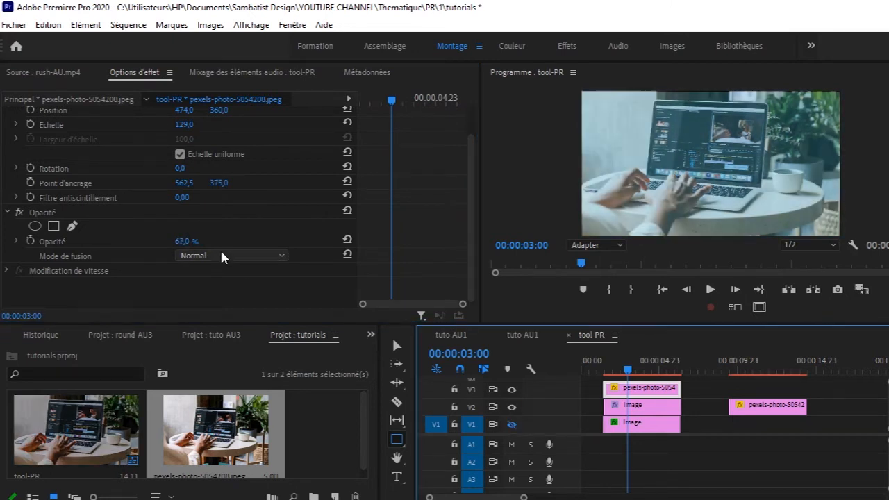
mouse_move(186, 243)
mouse_down()
mouse_move(153, 243)
mouse_move(201, 243)
mouse_move(178, 243)
mouse_up()
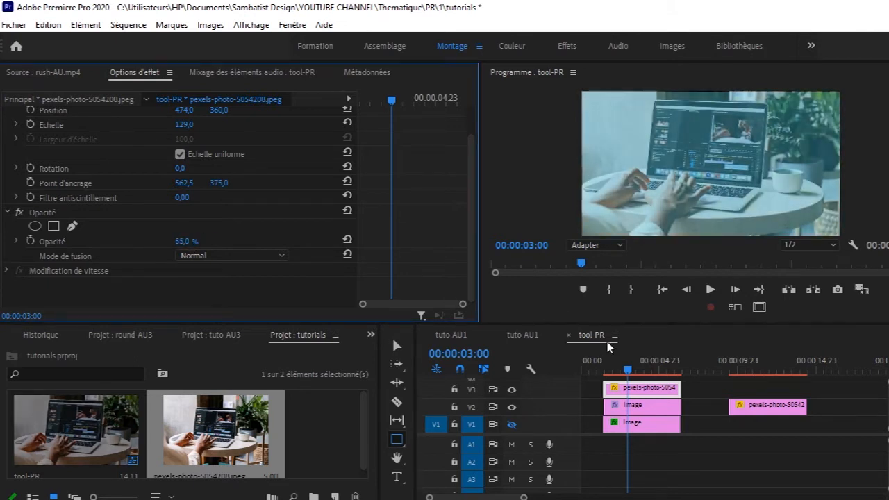
Step: Briefly hide track V3 to compare, and set its photo to 100 % opacity with the Fondu blend mode
click(512, 391)
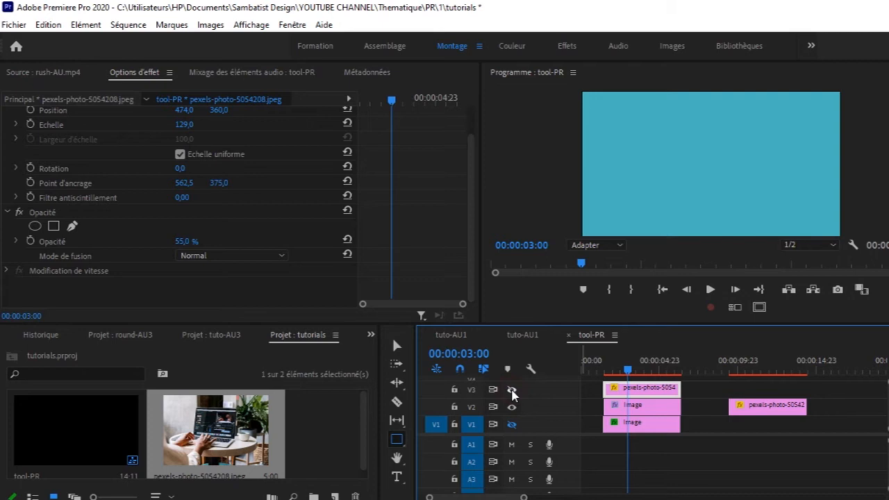
click(512, 390)
click(201, 246)
text(56)
key(Return)
drag(184, 242, 216, 242)
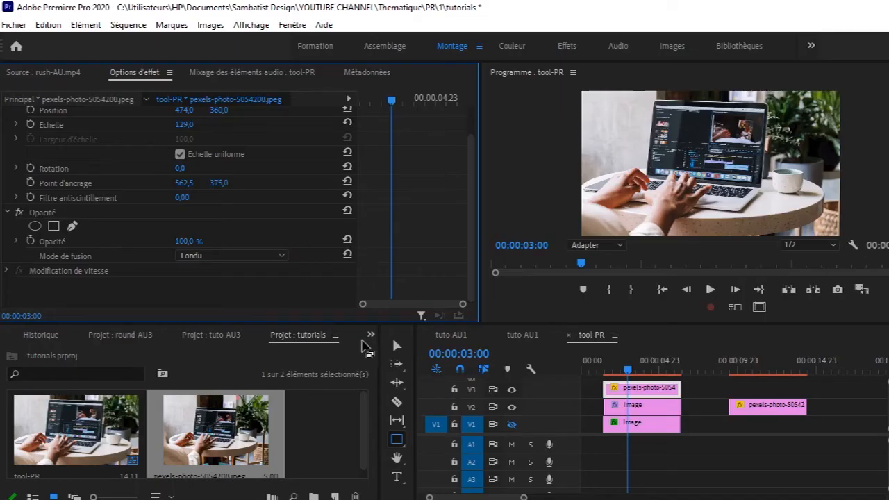
Step: Set the V3 photo's blend mode to Eclaircir
click(283, 258)
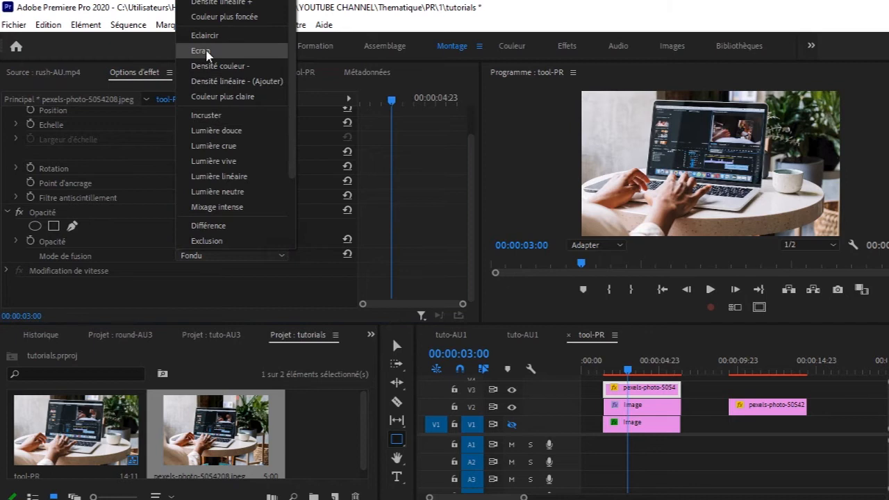
click(209, 36)
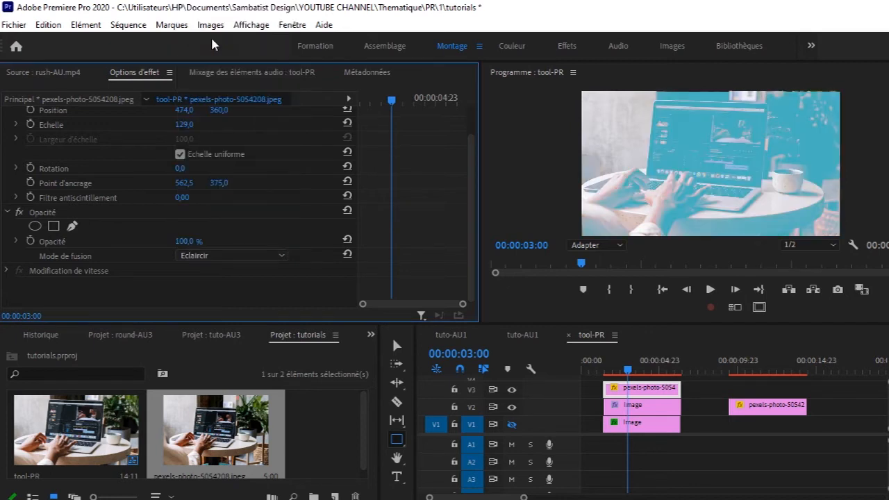
Step: Try the Incruster and Ecran blend modes in turn on the V3 photo
click(280, 256)
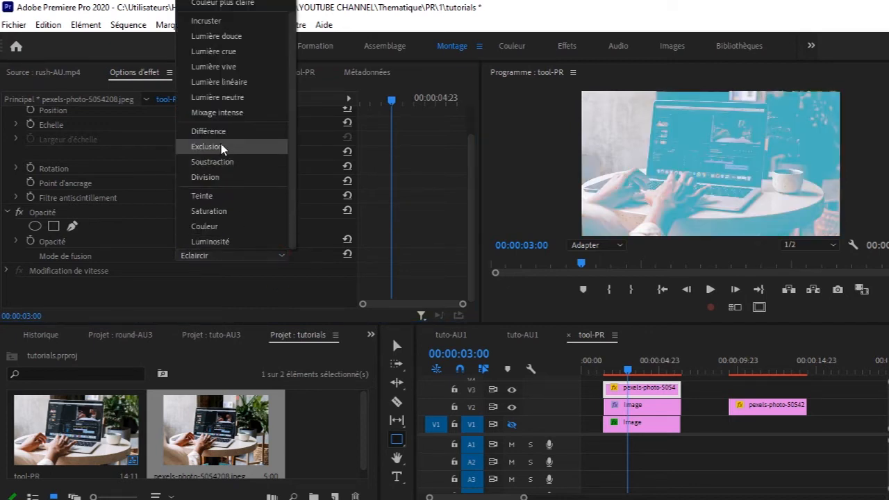
click(211, 20)
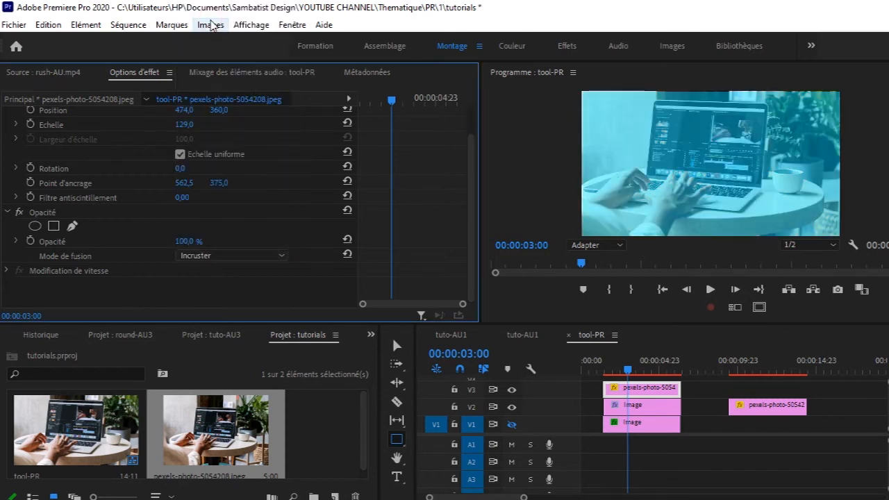
click(282, 257)
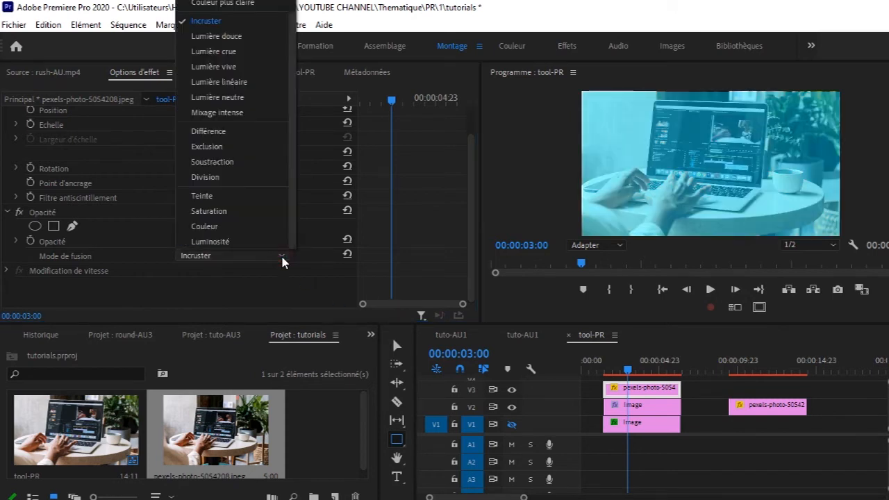
drag(294, 140, 291, 60)
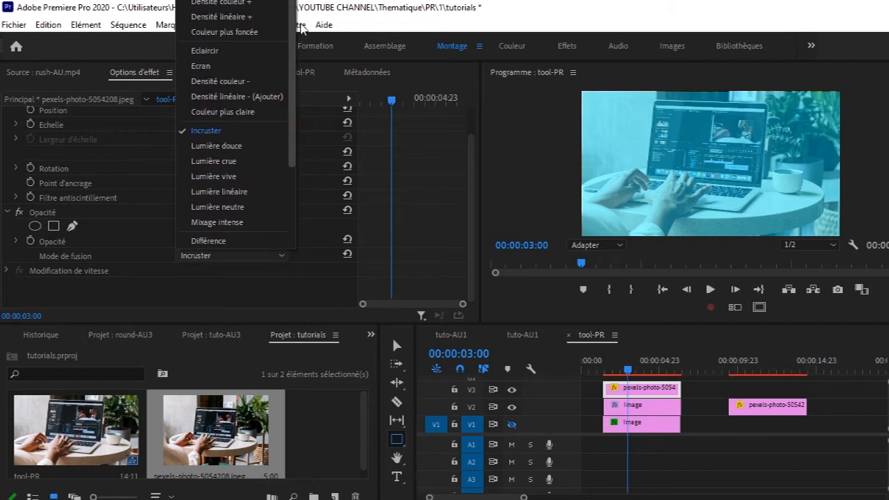
click(205, 67)
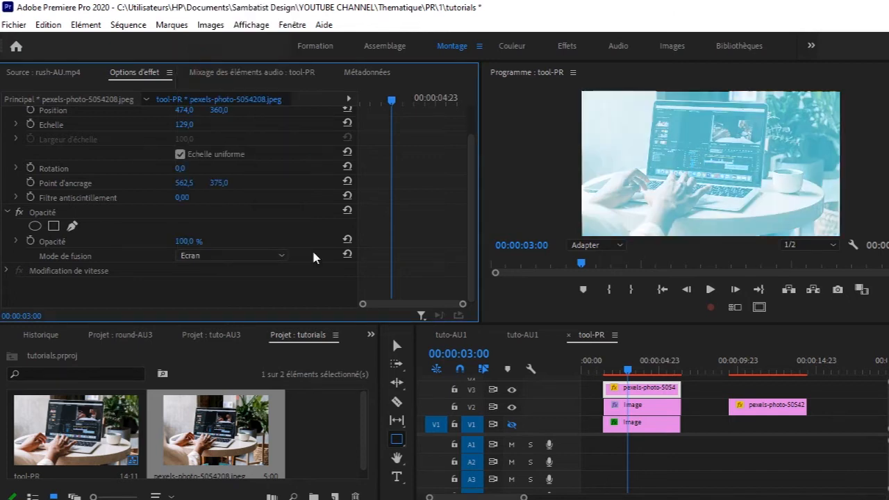
Step: Briefly return the V3 photo to Eclaircir for comparison, and set its blend mode to Incruster
click(279, 255)
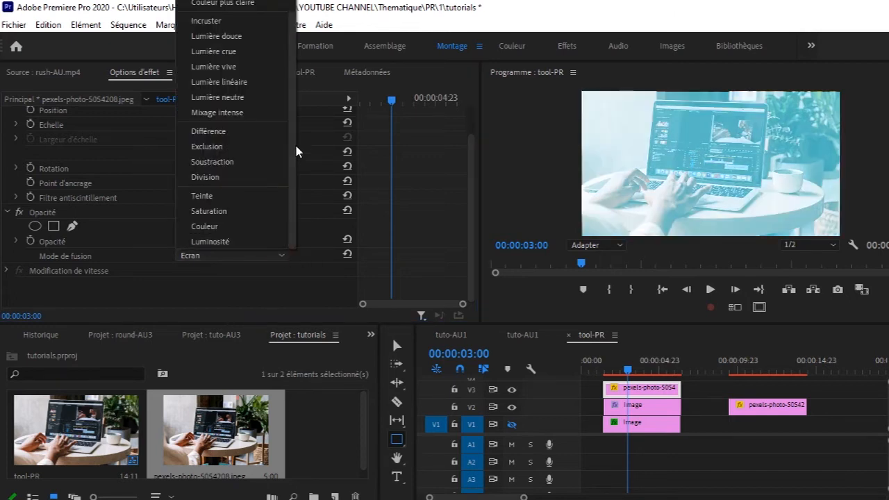
drag(292, 154, 291, 90)
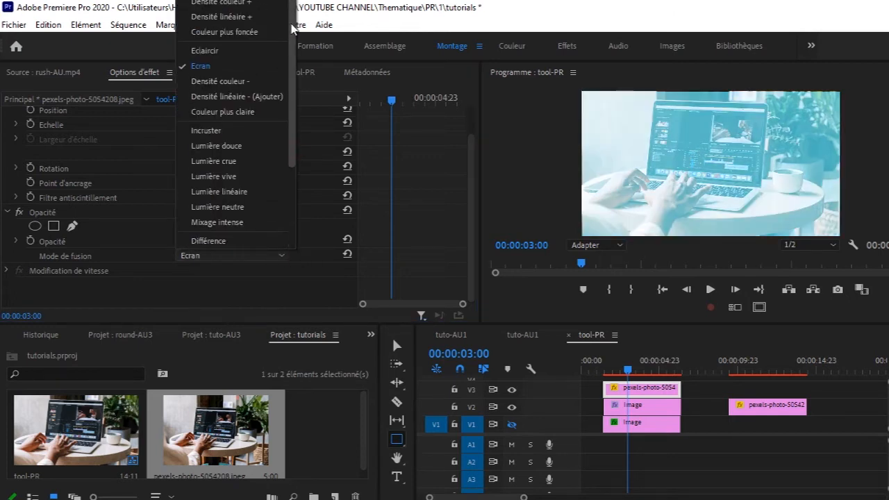
click(205, 51)
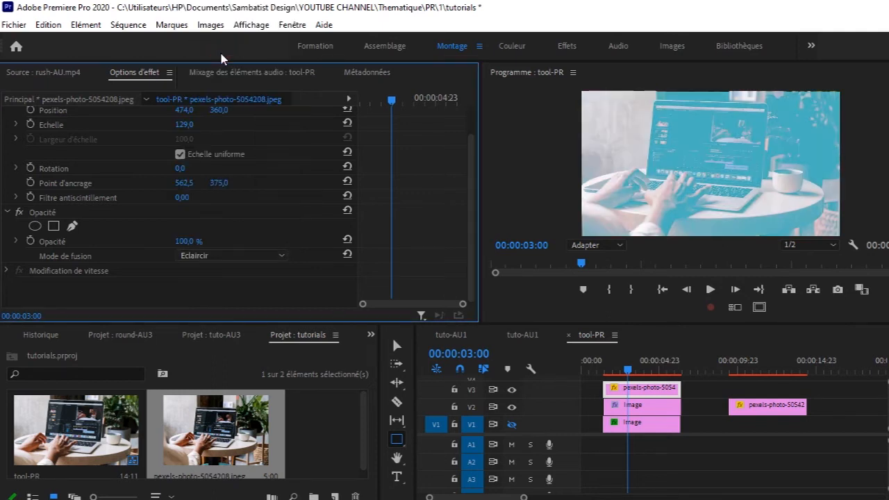
click(280, 257)
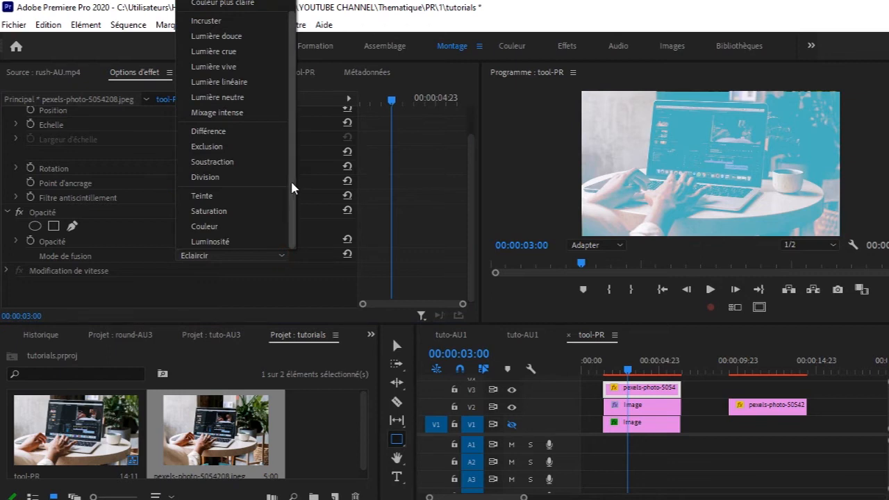
click(207, 28)
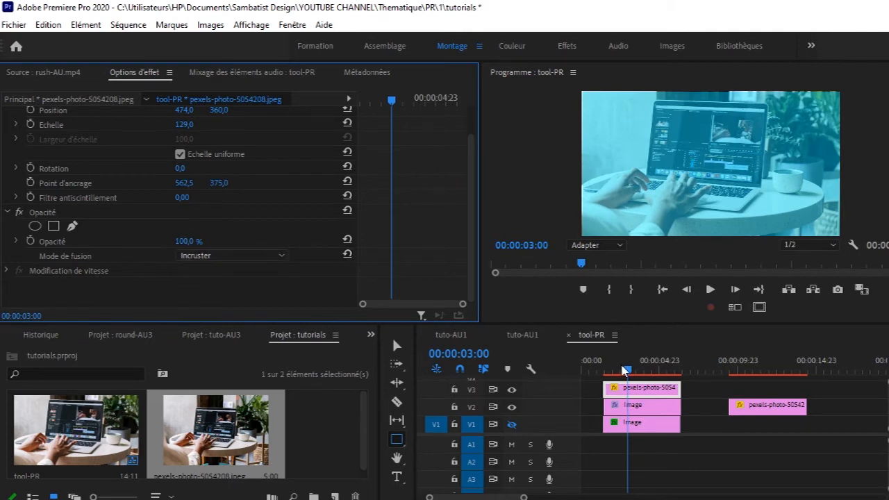
mouse_move(624, 370)
mouse_down()
mouse_move(599, 370)
mouse_move(659, 378)
mouse_move(632, 379)
mouse_up()
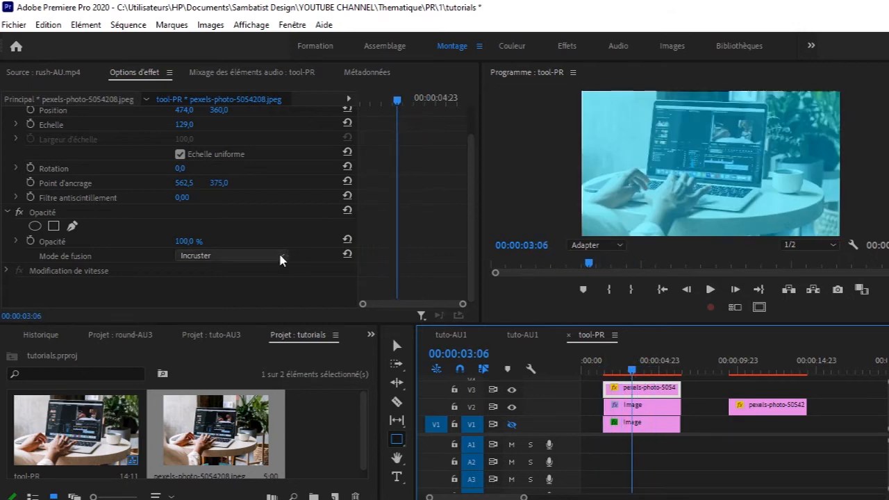
Step: Import the video production ID_5083558 from the intro folder into the project
click(473, 264)
drag(472, 266, 477, 216)
key(ctrl+i)
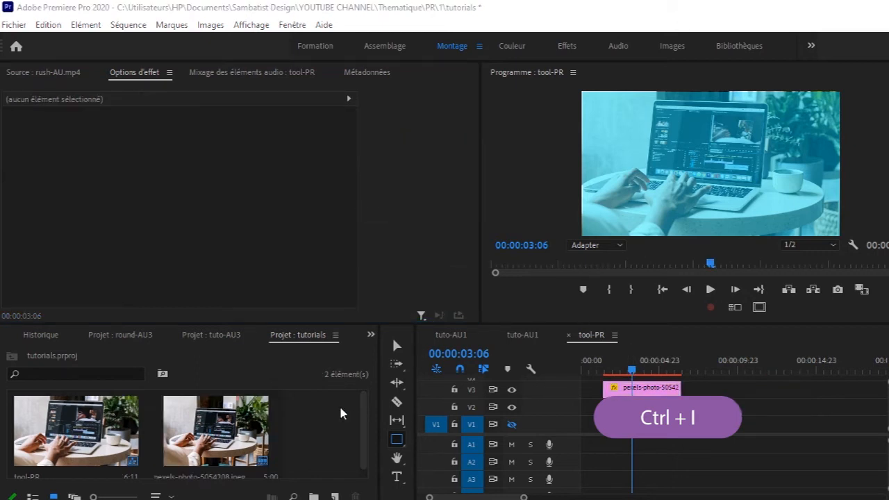
click(331, 424)
key(ctrl+i)
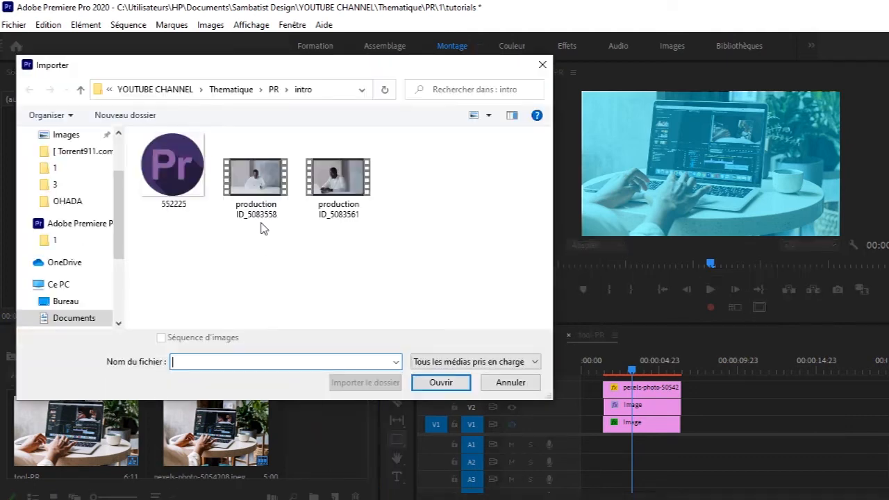
double_click(262, 186)
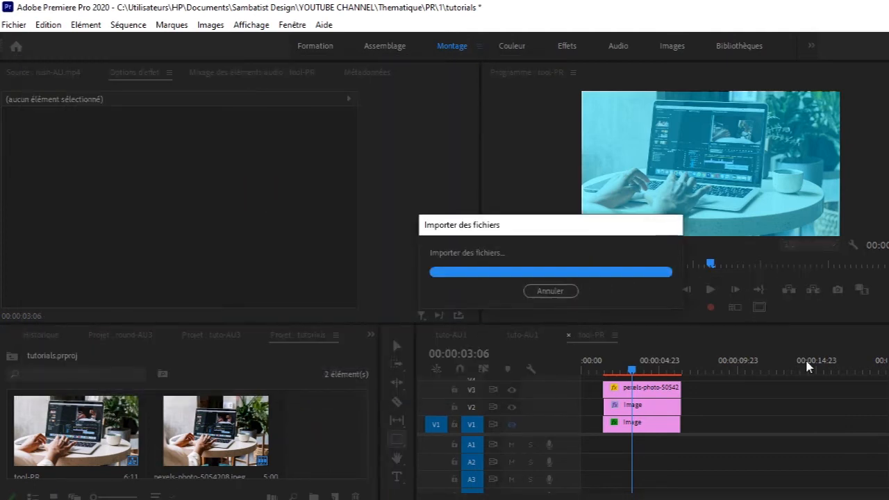
Step: Load production ID_5083558.mp4 as the source and place only its video on V4, starting level with the V3 photo
scroll(599, 415, up, 3)
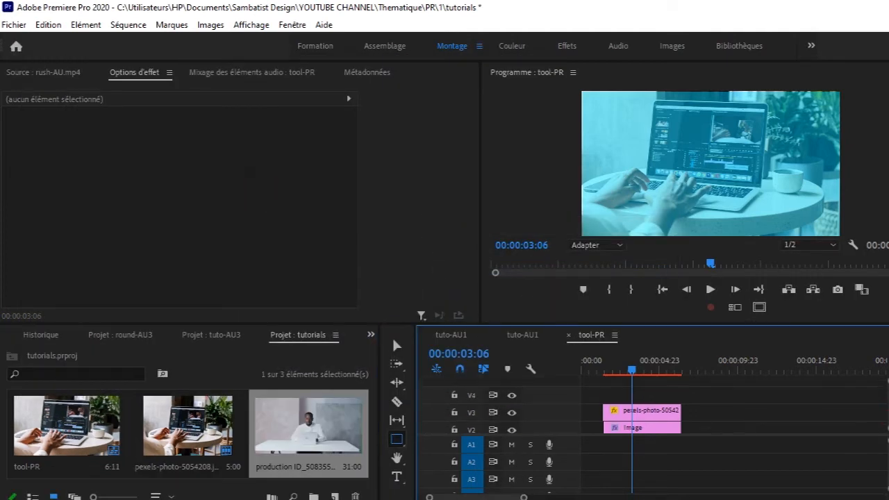
click(320, 430)
double_click(318, 426)
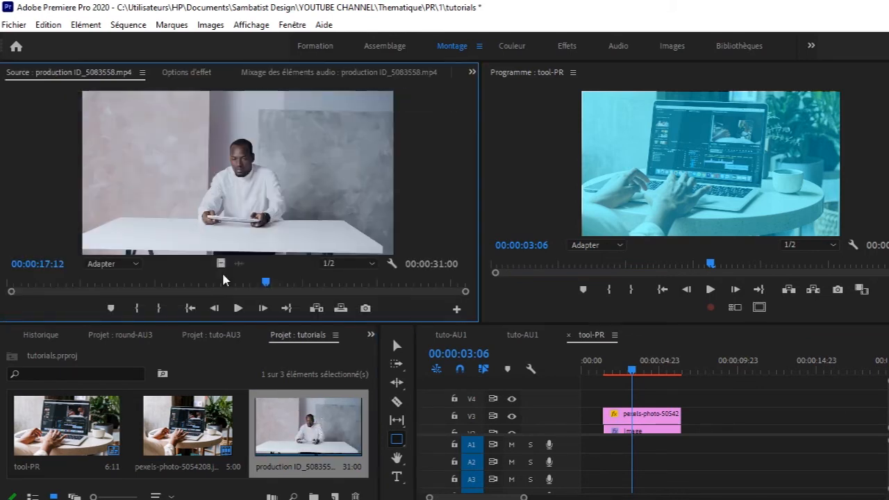
drag(219, 263, 601, 407)
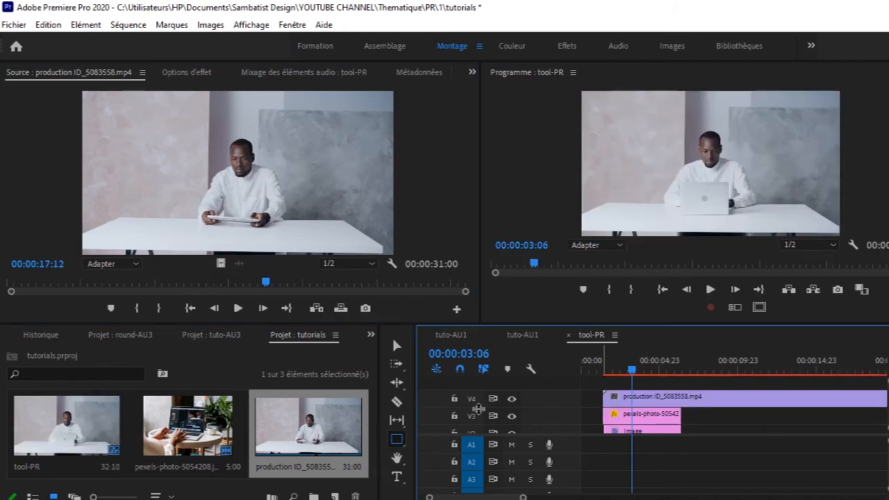
Step: Cut the V4 video clip where the photo below ends and delete the excess part
click(396, 402)
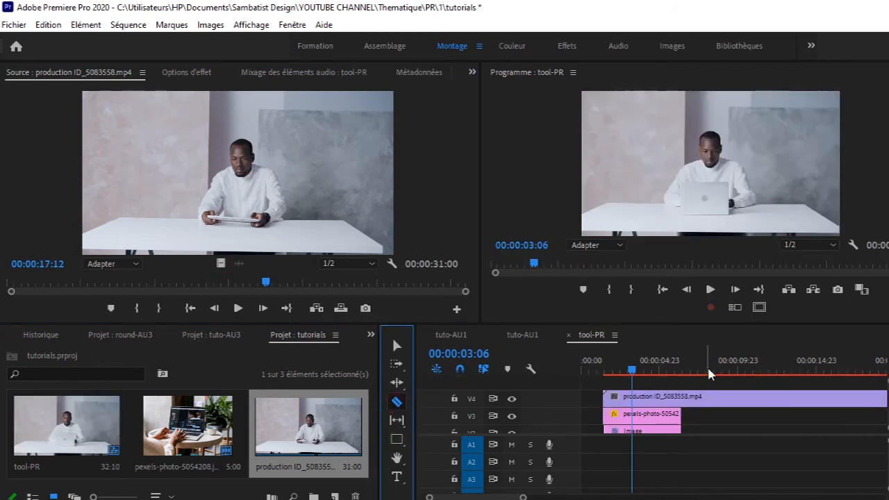
click(684, 398)
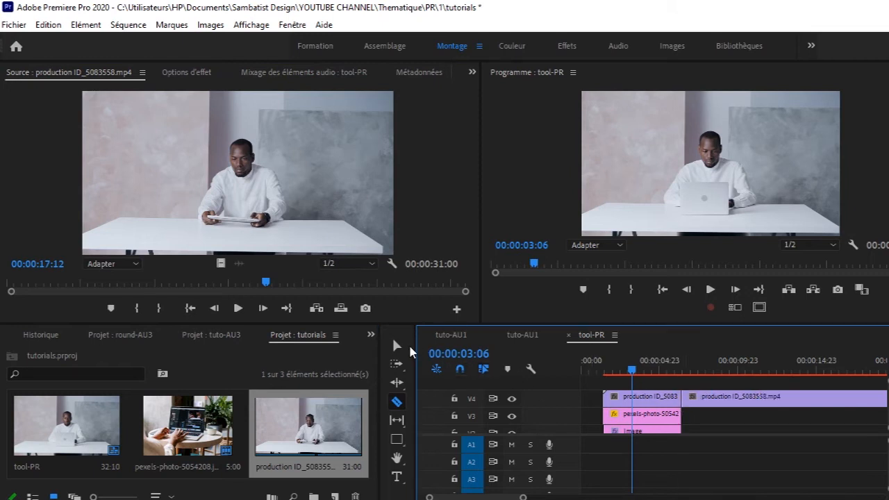
click(398, 347)
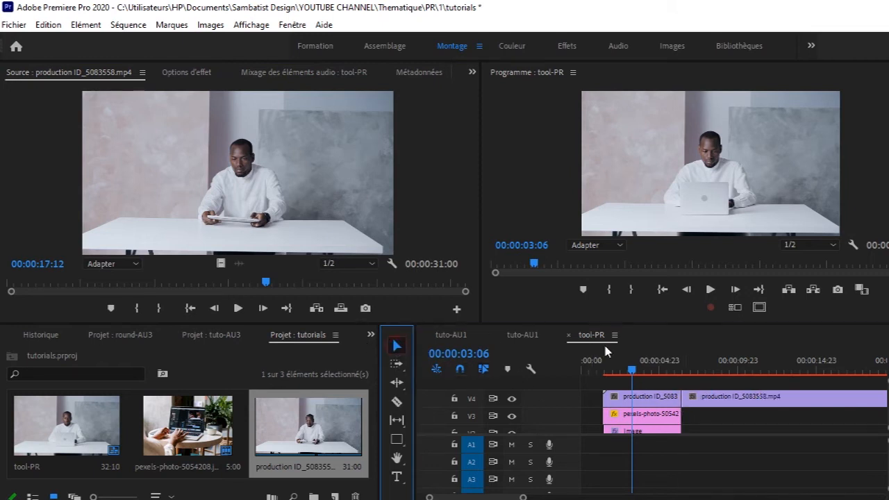
click(700, 398)
key(Delete)
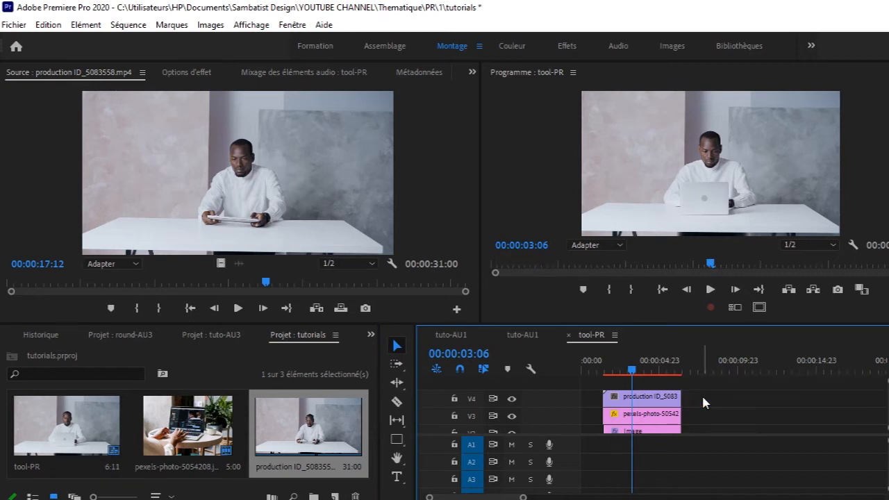
Step: Scale the V4 video clip to 32 and set its horizontal position to 324
click(650, 398)
click(186, 73)
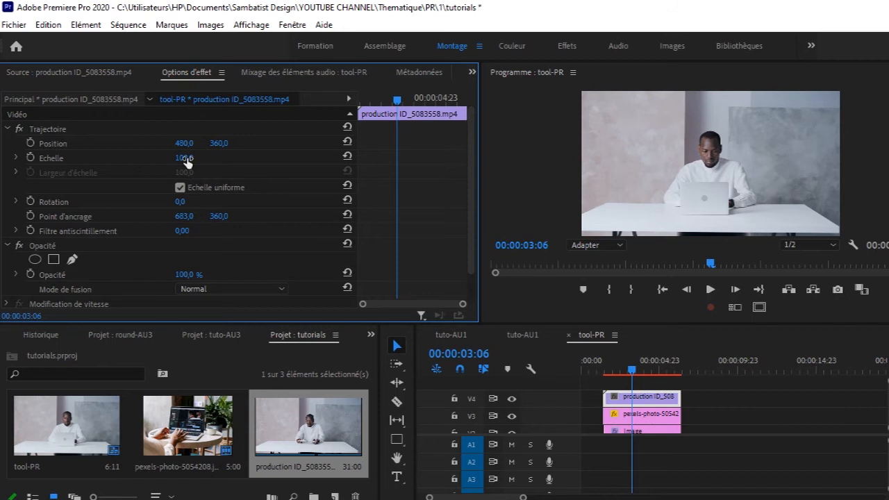
drag(187, 160, 76, 143)
Step: Duplicate the V4 video clip onto V5 and set the copy's horizontal position to 703
drag(661, 394, 660, 383)
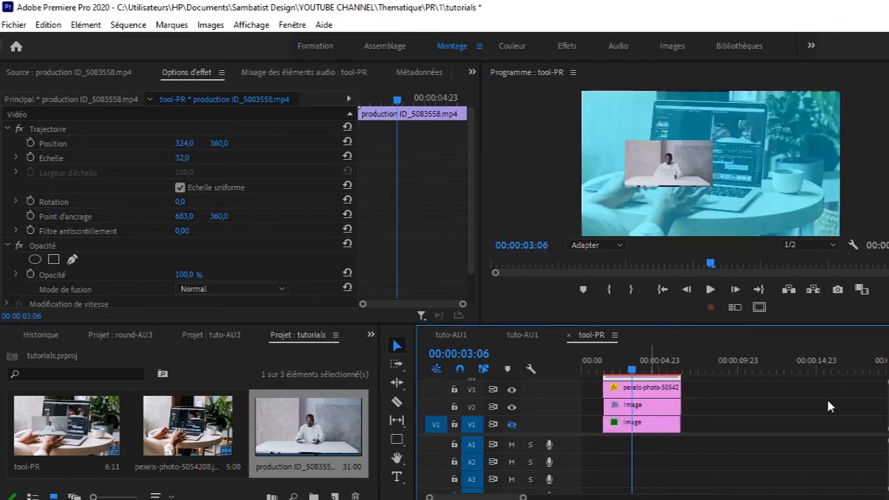
drag(888, 408, 887, 398)
click(660, 393)
drag(188, 144, 433, 144)
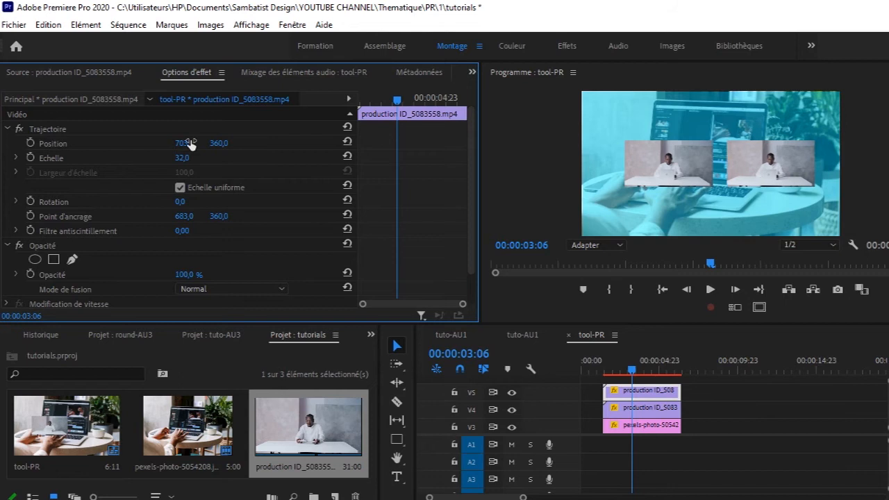
Step: Play the composition from the start of the stacked clips, and return the playhead to 00:00:04:03
drag(628, 376, 604, 377)
key(space)
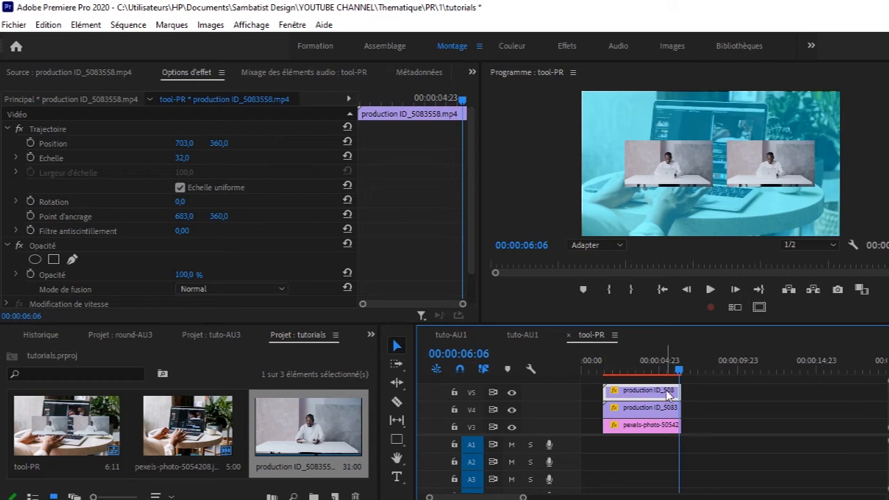
drag(679, 369, 646, 373)
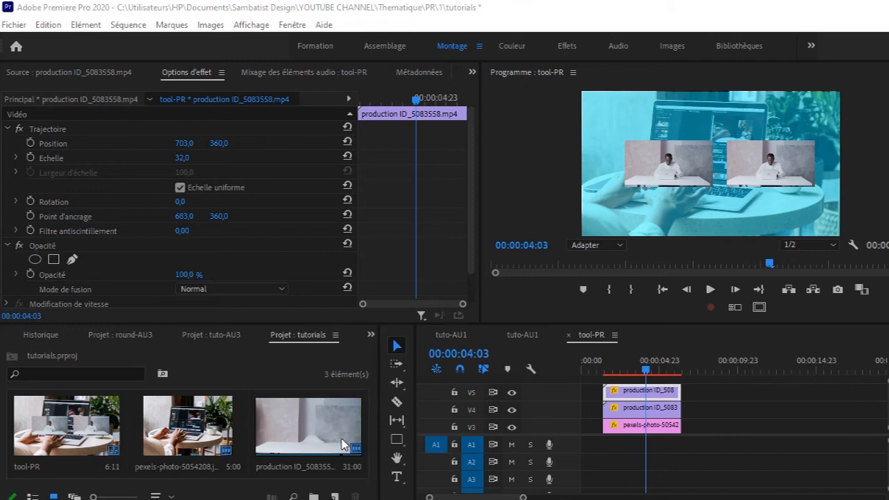
double_click(361, 420)
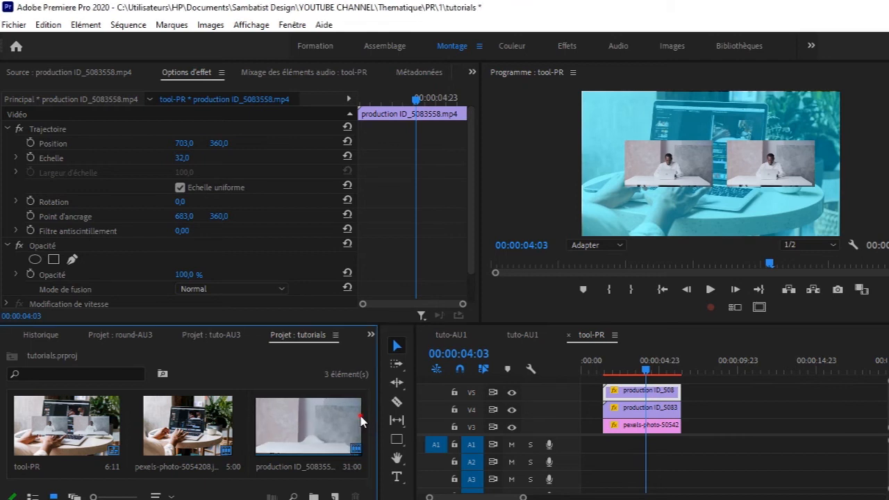
click(371, 473)
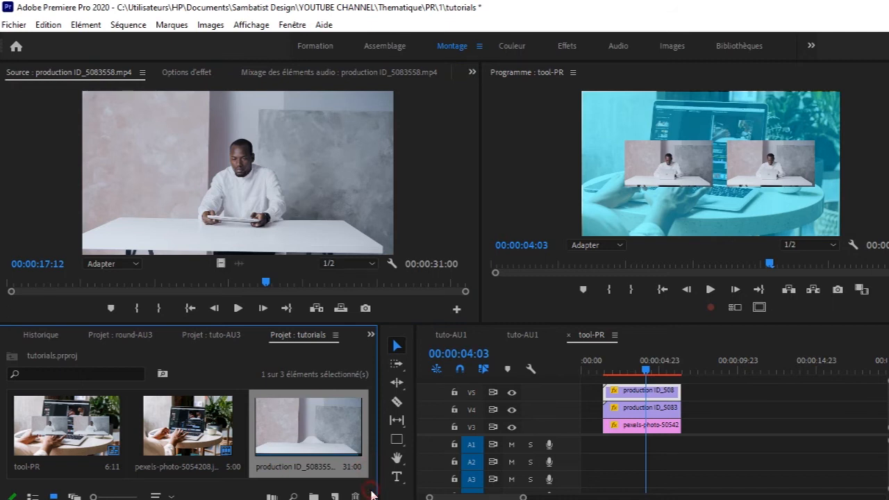
click(366, 492)
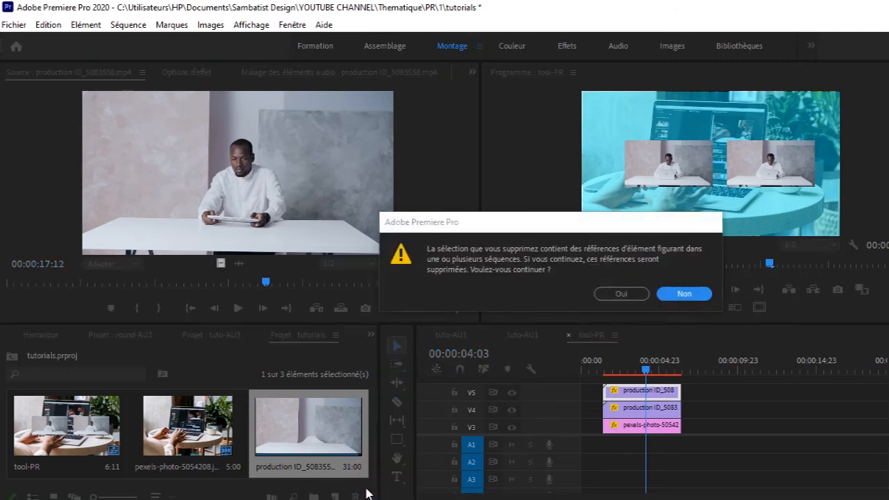
click(686, 294)
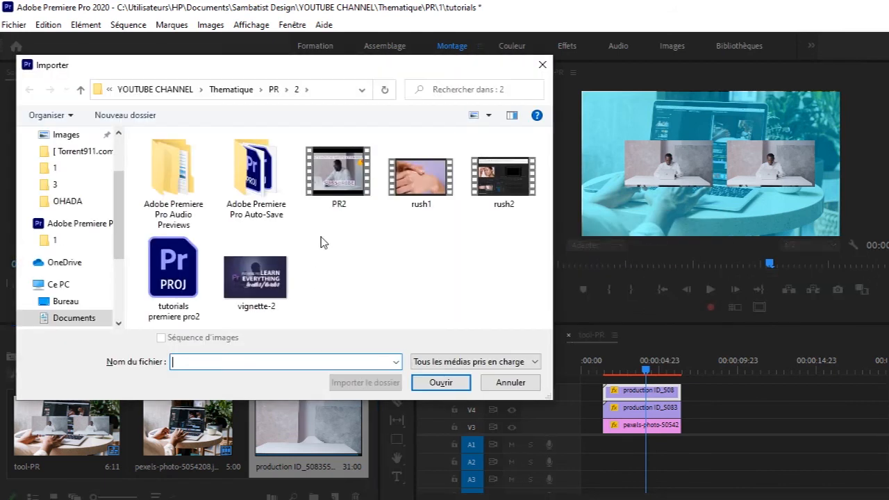
Step: Import the PR2 video into the project and play it from its beginning as the source clip
click(344, 176)
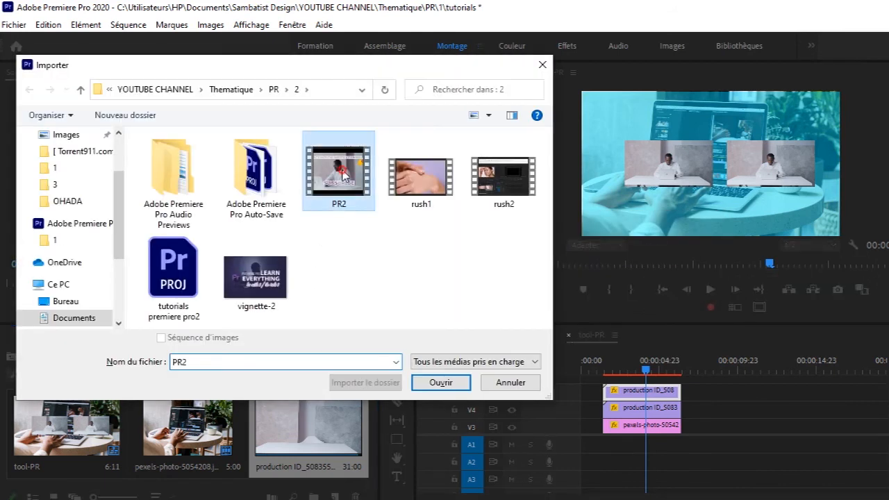
double_click(343, 176)
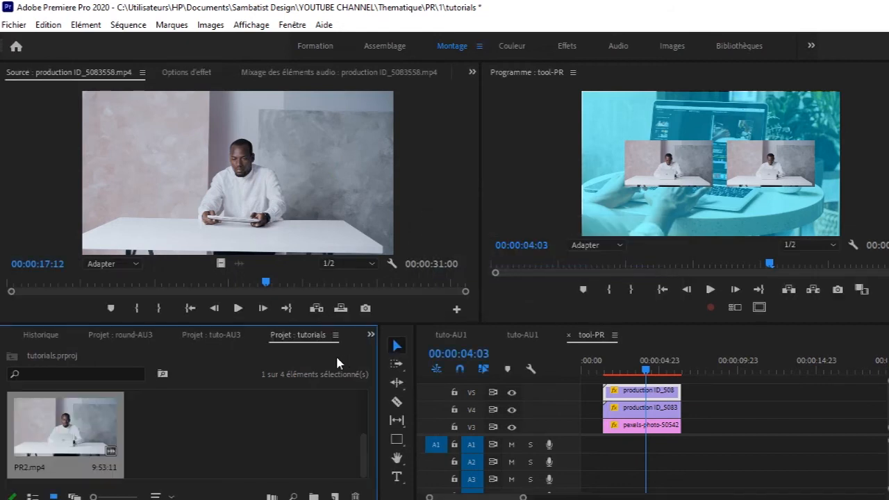
double_click(66, 427)
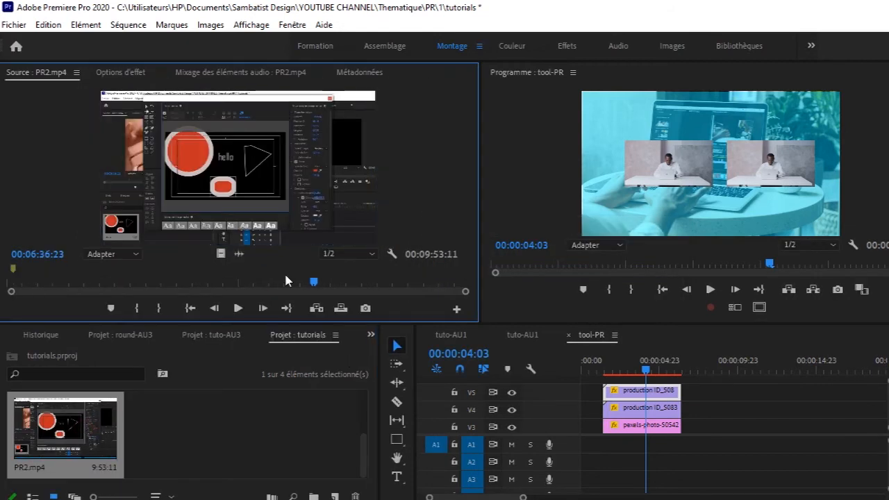
drag(314, 282, 2, 283)
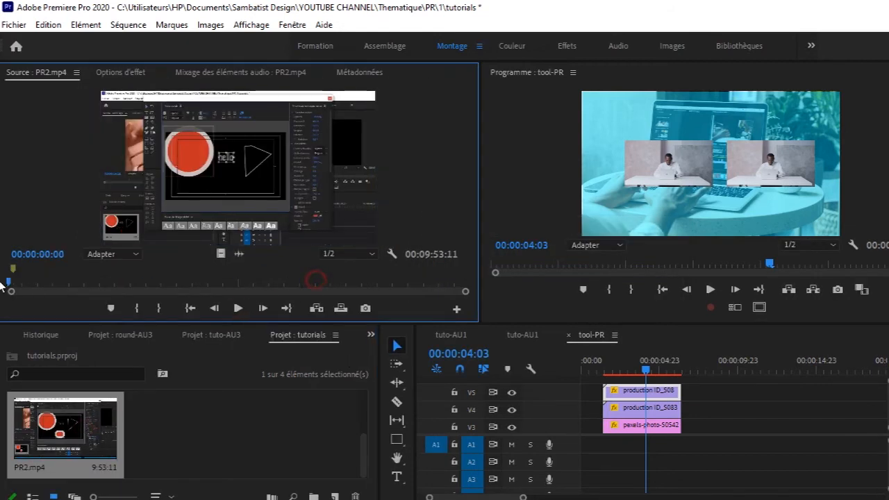
click(239, 309)
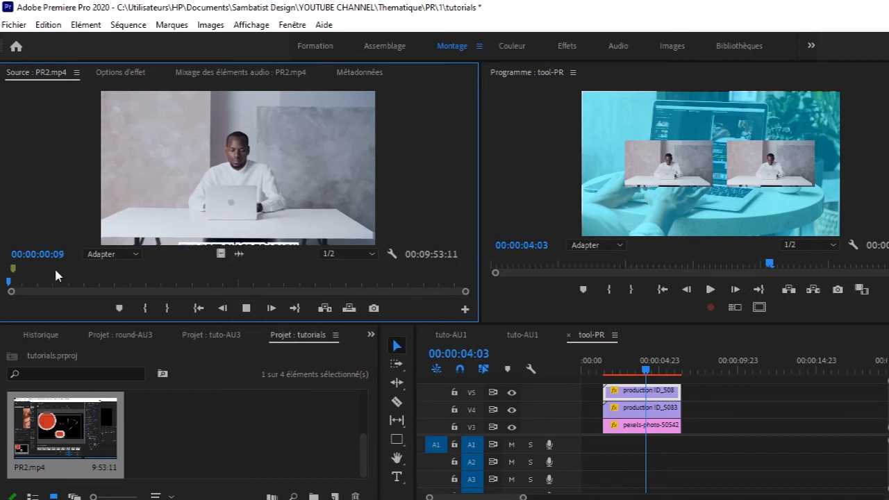
Step: Move the PR2.mp4 source playhead to 00:05:36:16 and place only its video on track V4
drag(55, 278, 266, 283)
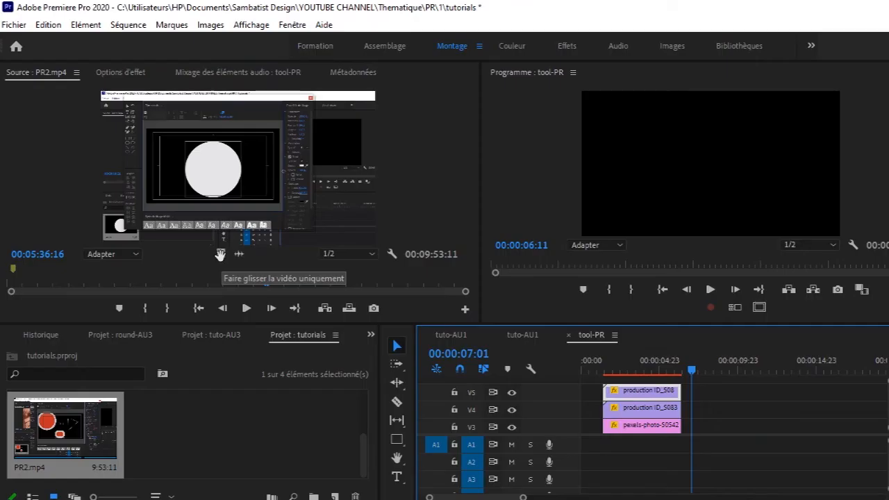
drag(221, 254, 702, 413)
drag(522, 497, 691, 497)
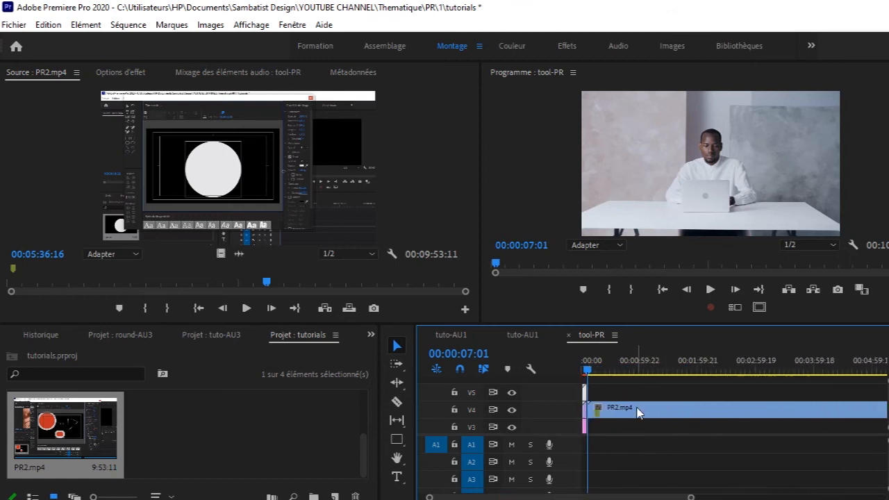
drag(692, 497, 799, 488)
Step: Preview the video-only PR2.mp4 clip at 00:01:38:14 and delete it from V4
click(686, 408)
drag(688, 410, 695, 409)
drag(589, 371, 625, 381)
key(space)
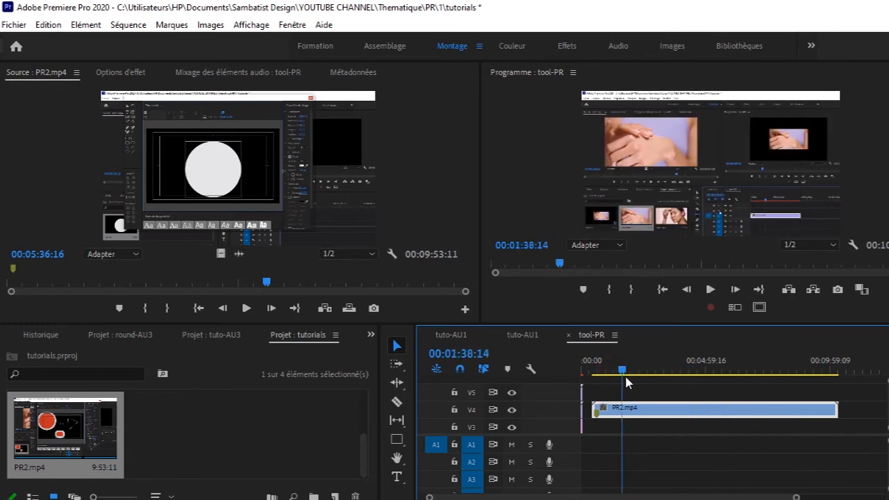
key(Delete)
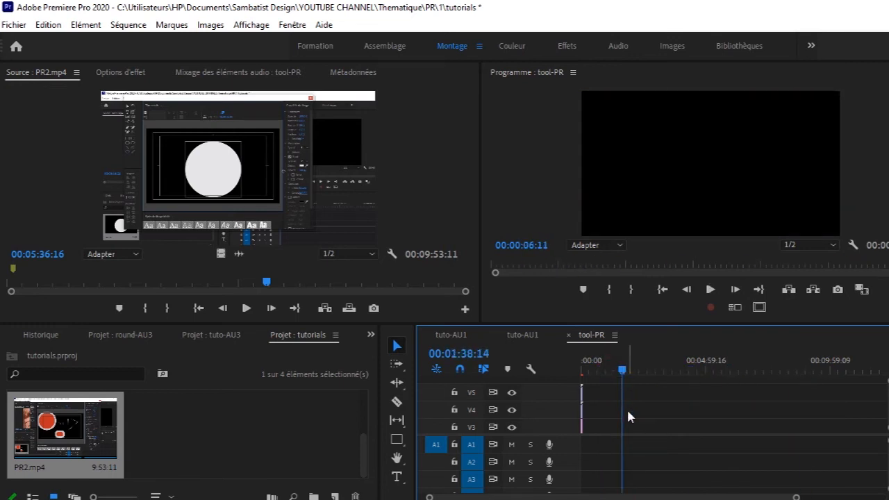
Step: Place only the audio of PR2.mp4 on track A2 and play it briefly from about 00:02:59
drag(240, 255, 629, 461)
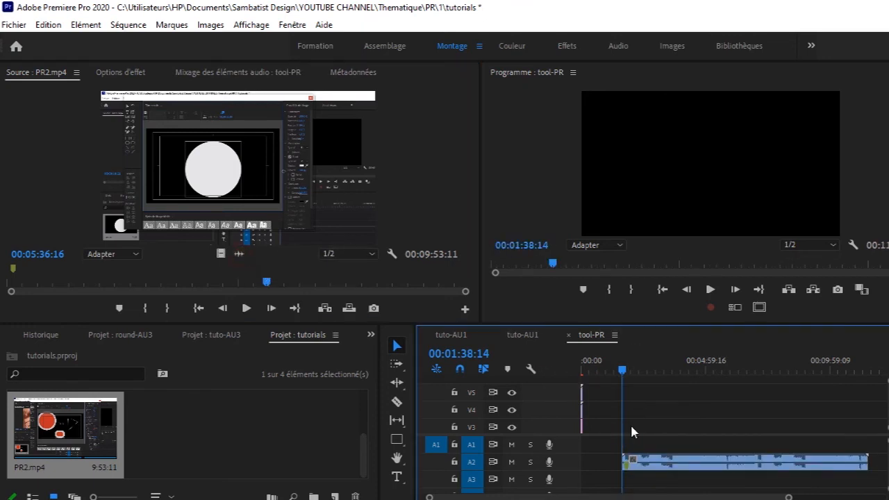
drag(622, 369, 653, 370)
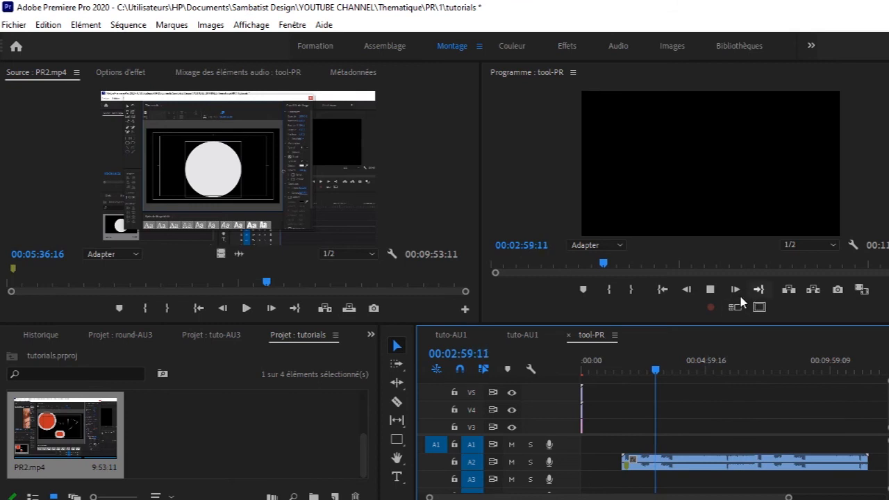
click(710, 288)
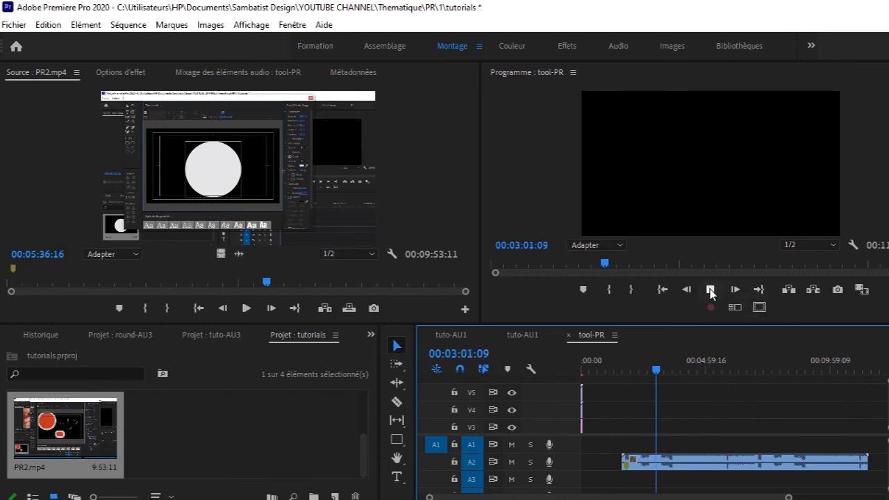
click(710, 289)
Step: Delete the audio clip from A2 and place PR2.mp4 with both video and audio on tracks V3 and A3
click(679, 467)
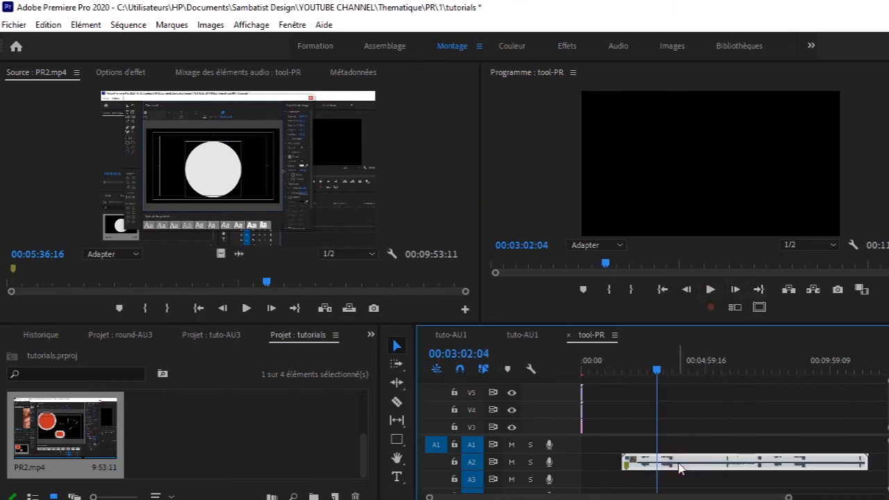
key(Delete)
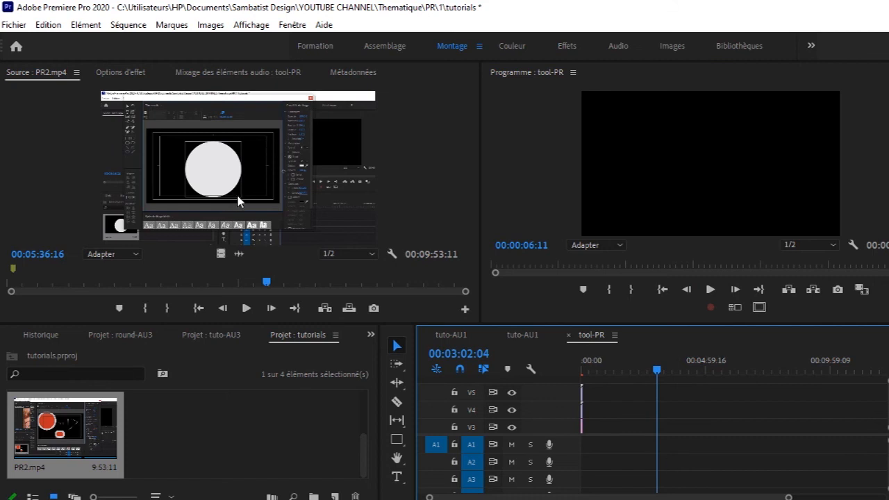
drag(338, 206, 614, 430)
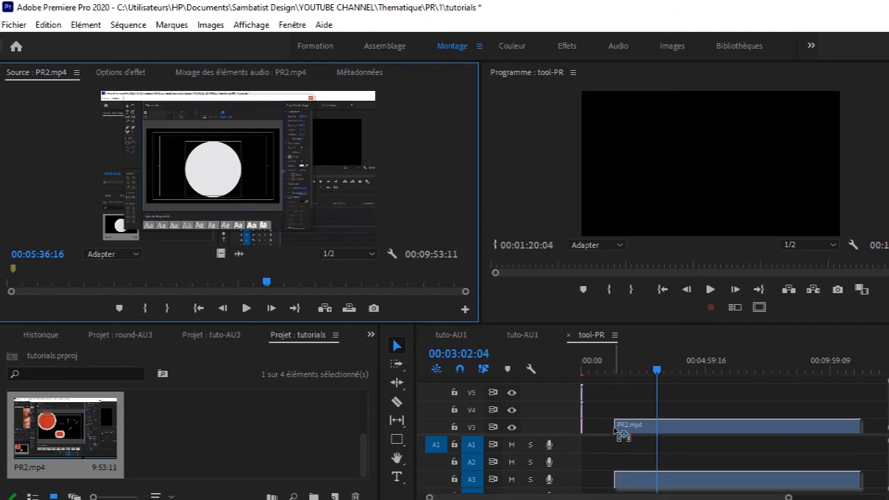
drag(621, 432, 617, 429)
Step: Play the linked PR2.mp4 video and audio briefly from 00:01:23:13
drag(656, 370, 615, 377)
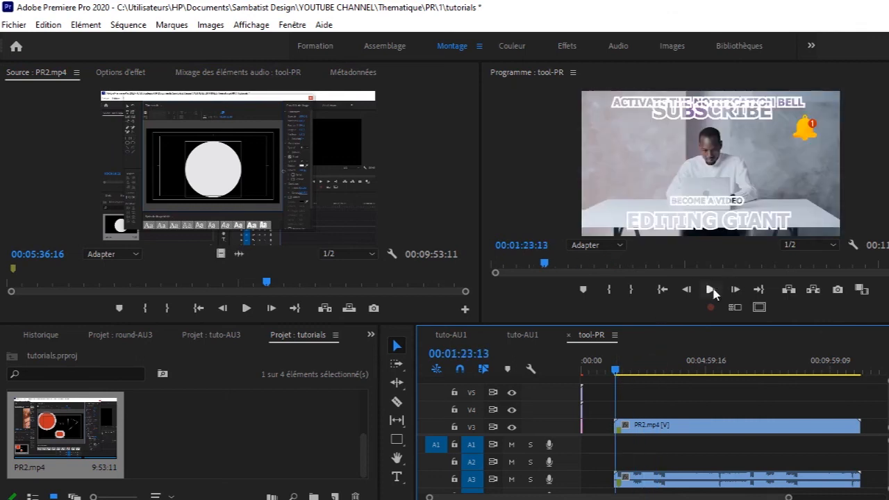
click(711, 289)
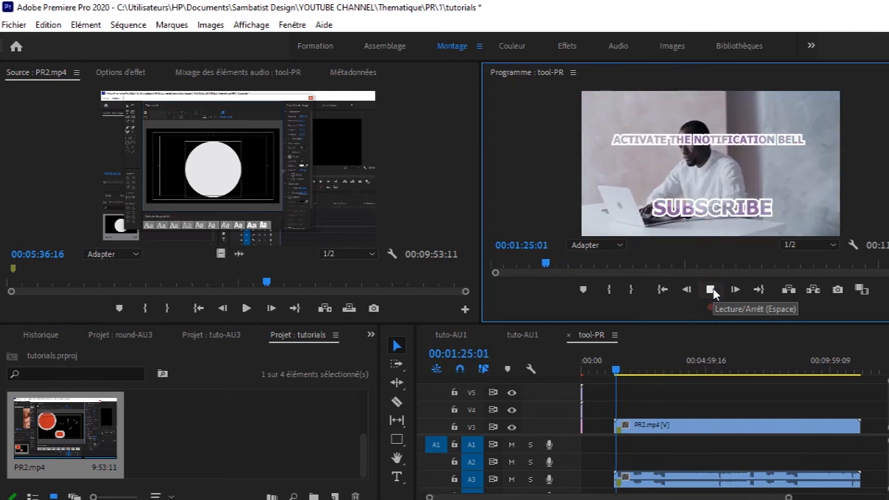
click(712, 289)
Step: Unlink the video and audio of the PR2.mp4 clip on V3 and A3, and deselect both parts
click(706, 427)
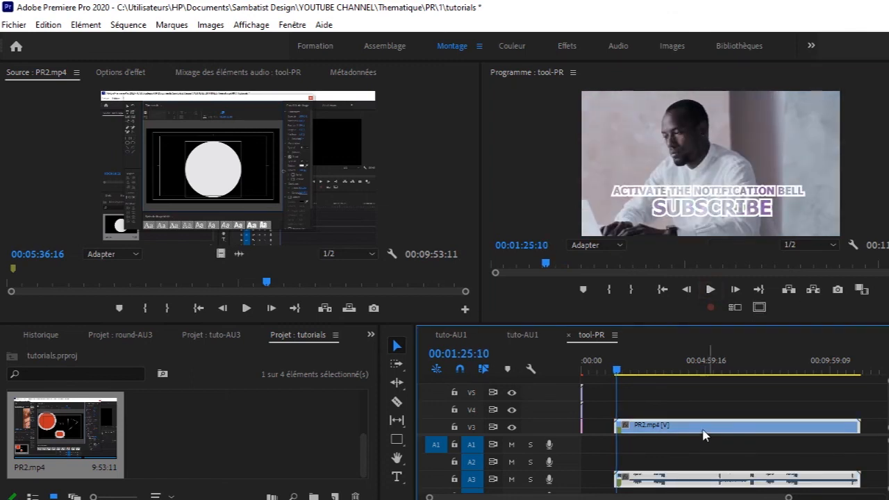
right_click(714, 429)
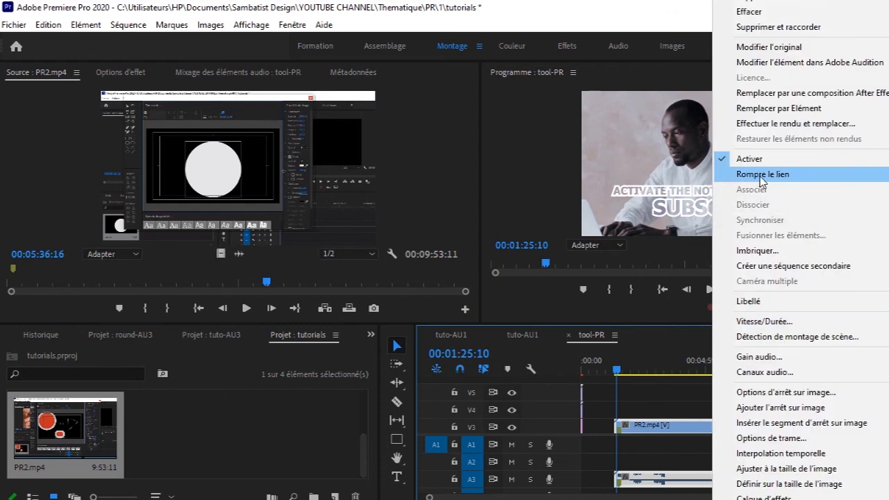
click(779, 174)
click(720, 458)
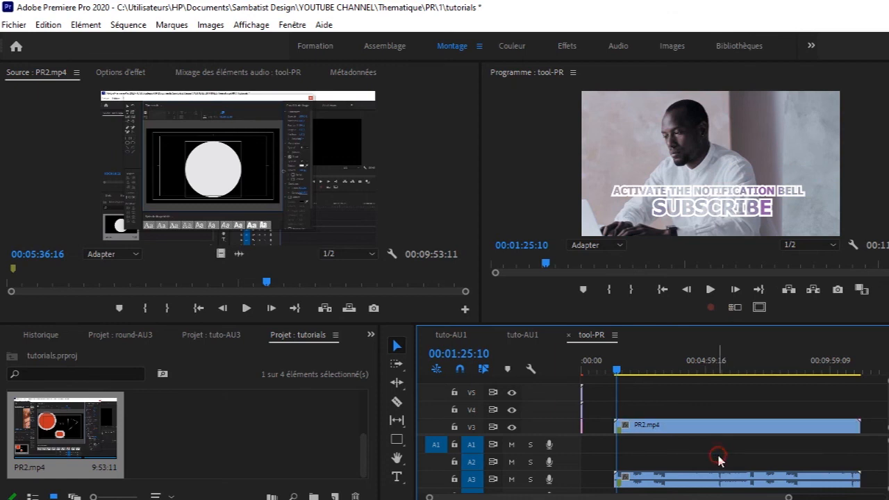
Step: Try deleting only the PR2.mp4 video from V3 to play its audio alone, and undo the deletion
click(692, 424)
mouse_move(697, 425)
mouse_down()
mouse_move(698, 412)
mouse_move(699, 429)
mouse_up()
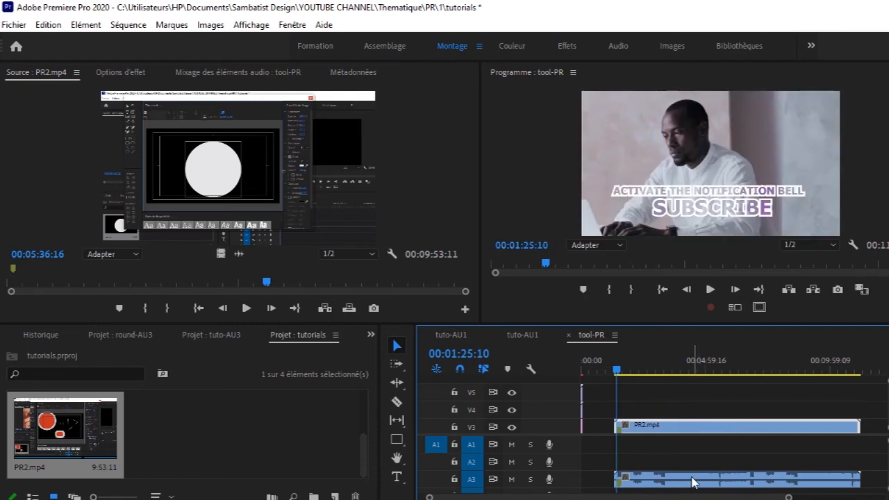
key(Delete)
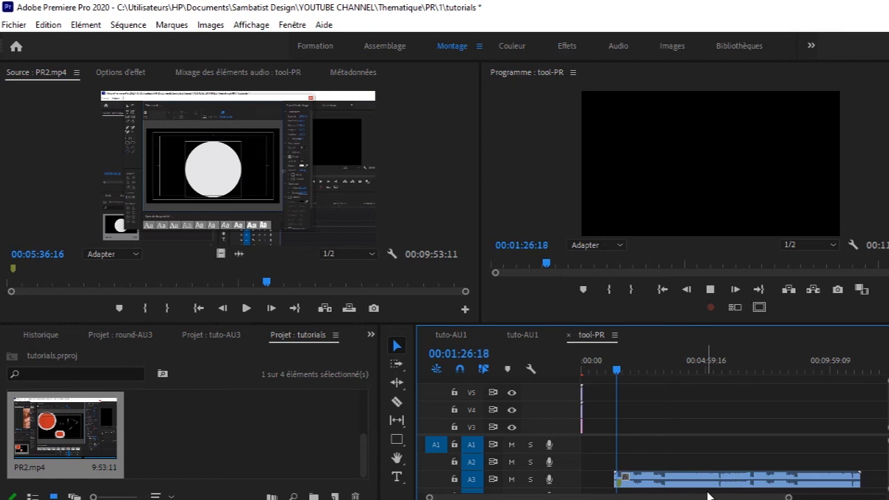
key(z)
click(699, 484)
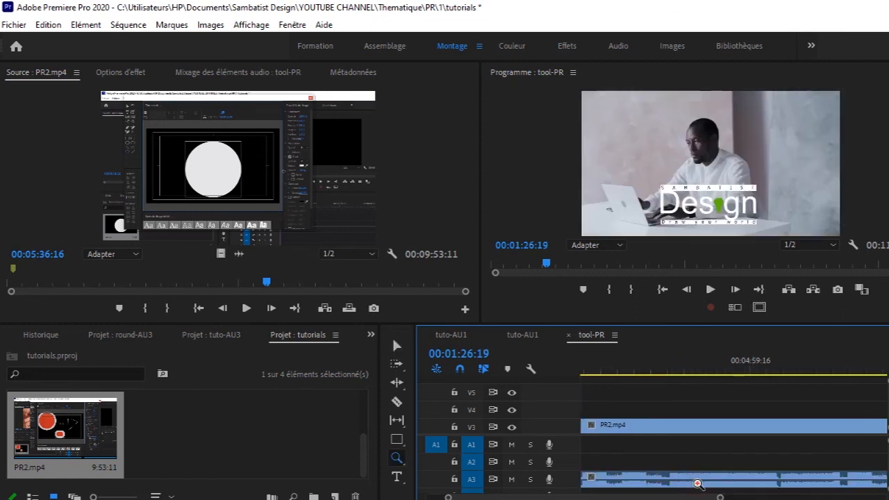
click(396, 346)
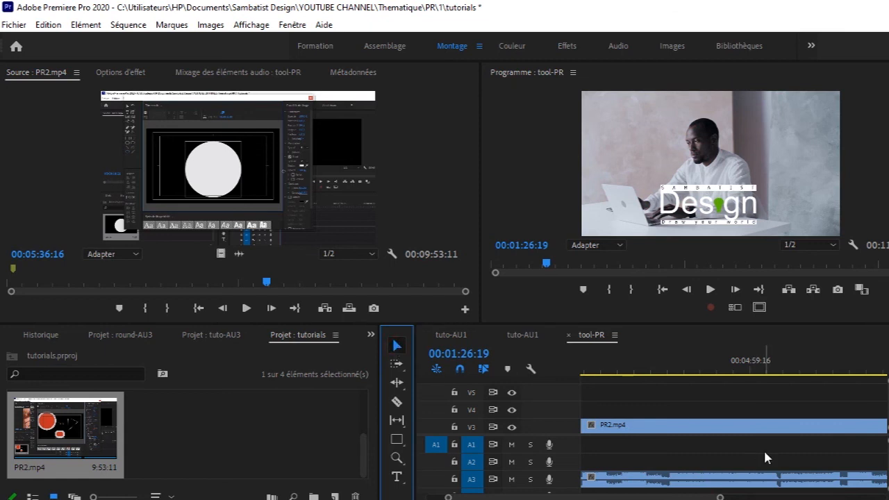
Step: Delete the PR2.mp4 audio clip from A3 and play the remaining video to 00:01:28:09
click(735, 485)
key(Delete)
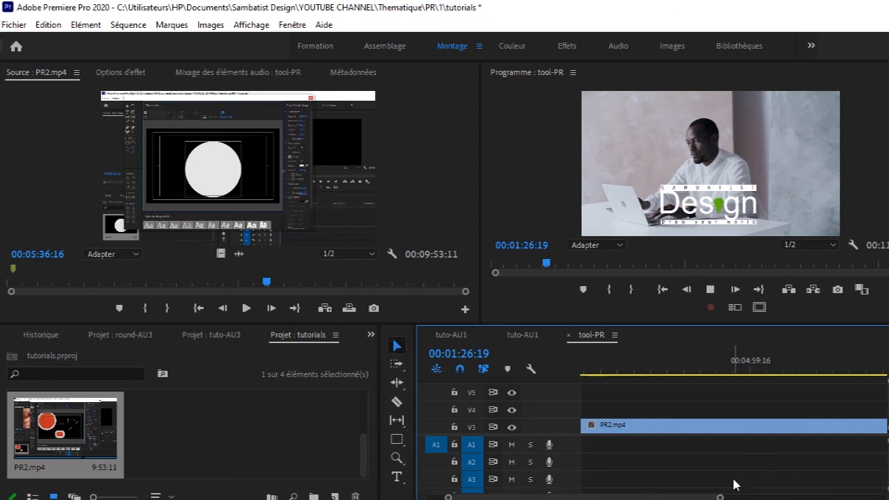
key(space)
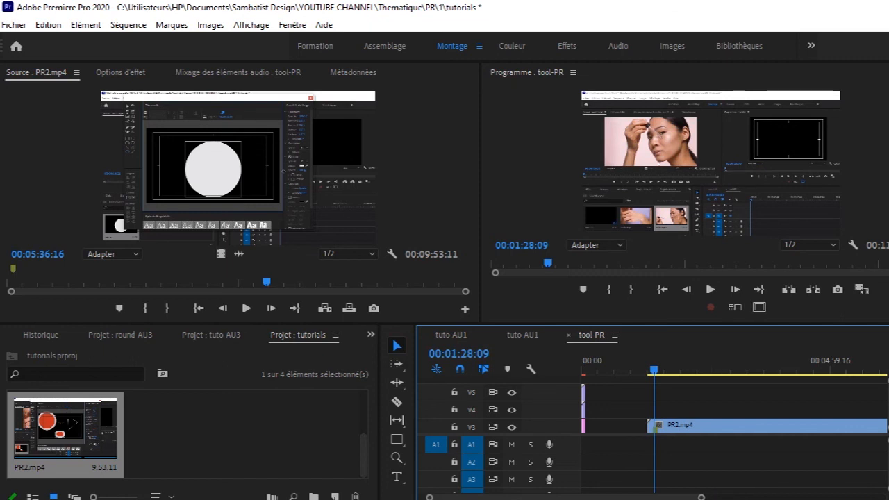
Step: Move the playhead past the end of the PR2.mp4 clip to 00:12:33:16
drag(702, 497, 865, 497)
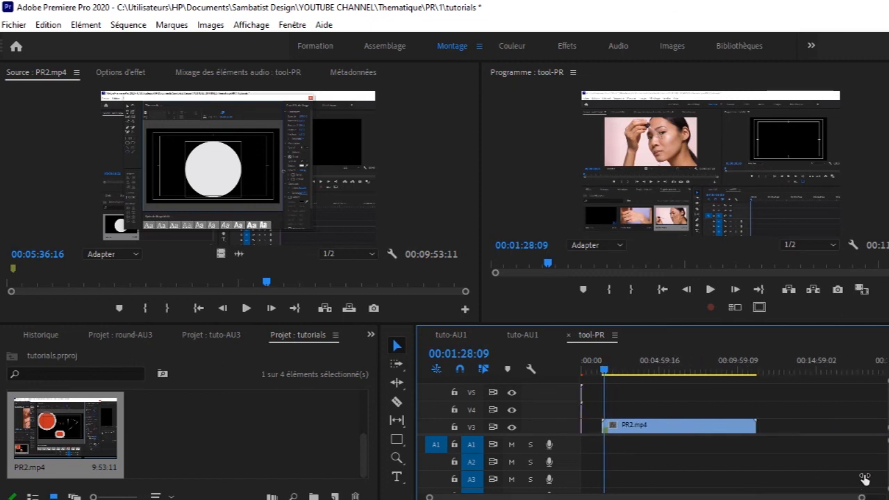
click(603, 371)
drag(603, 371, 777, 380)
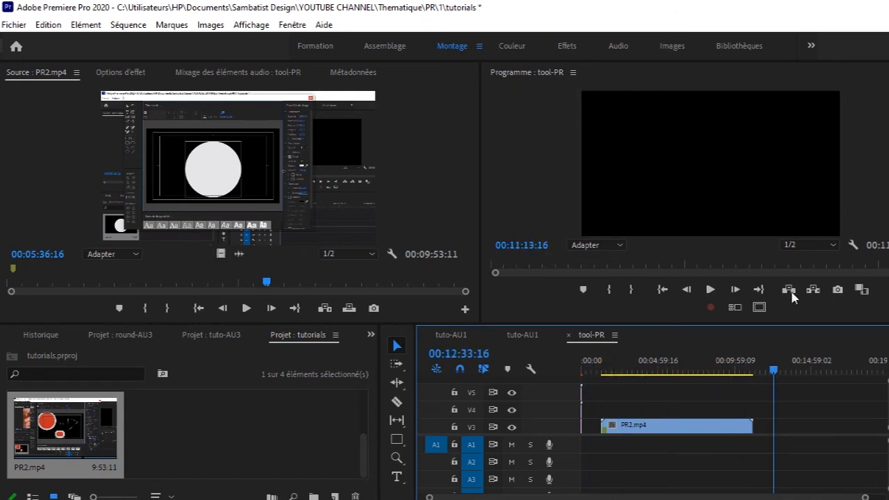